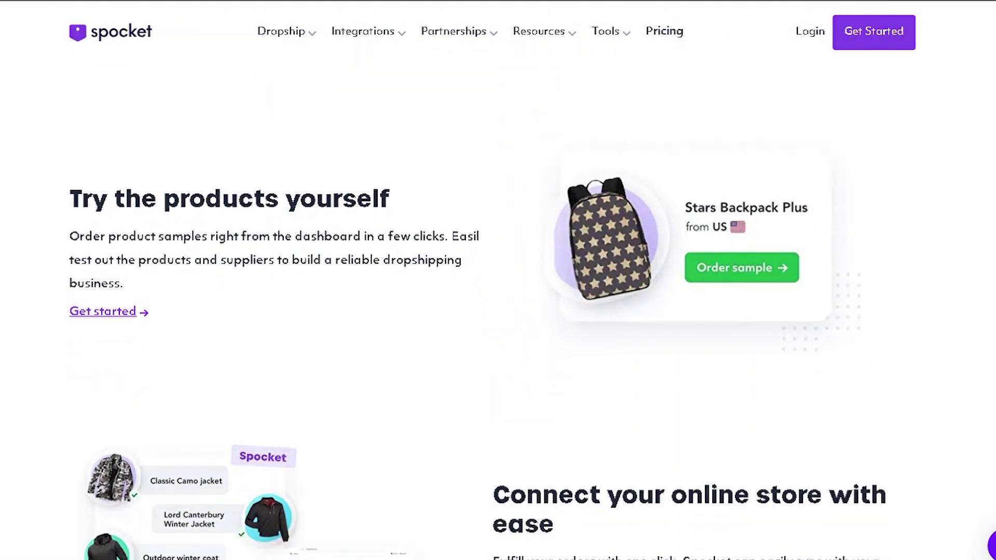
scroll(498, 312, down, 5)
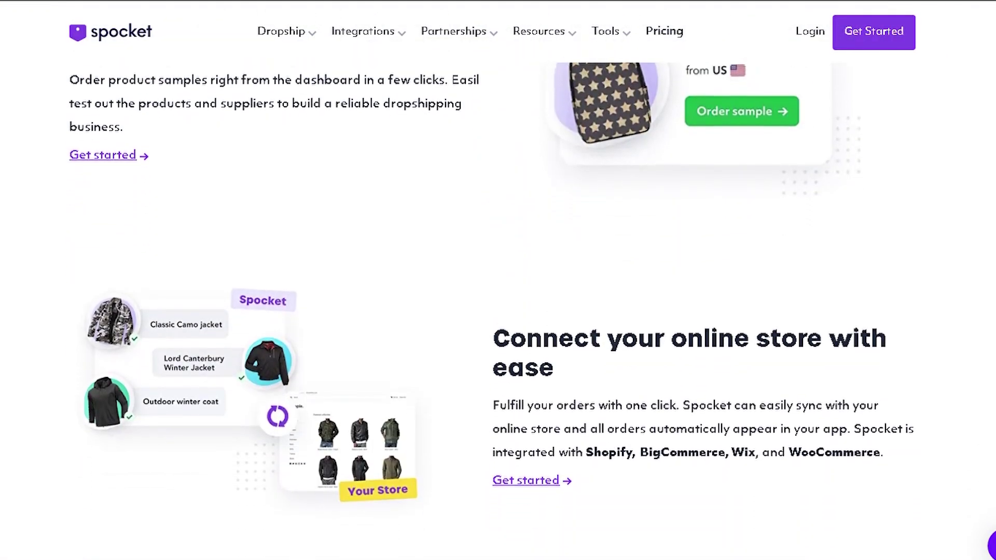
Scroll through the Spocket homepage's feature and store-integration sections.
scroll(498, 311, down, 6)
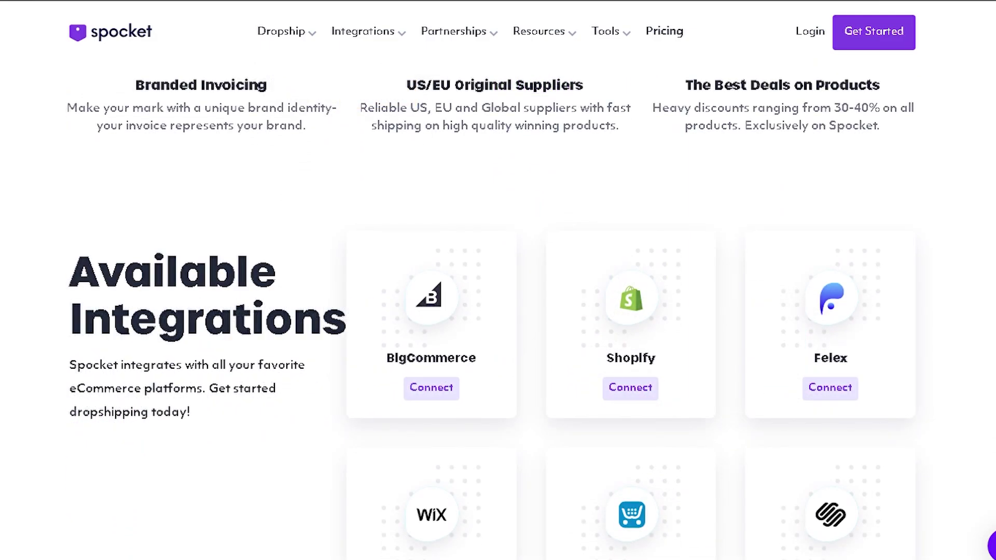
scroll(498, 312, down, 5)
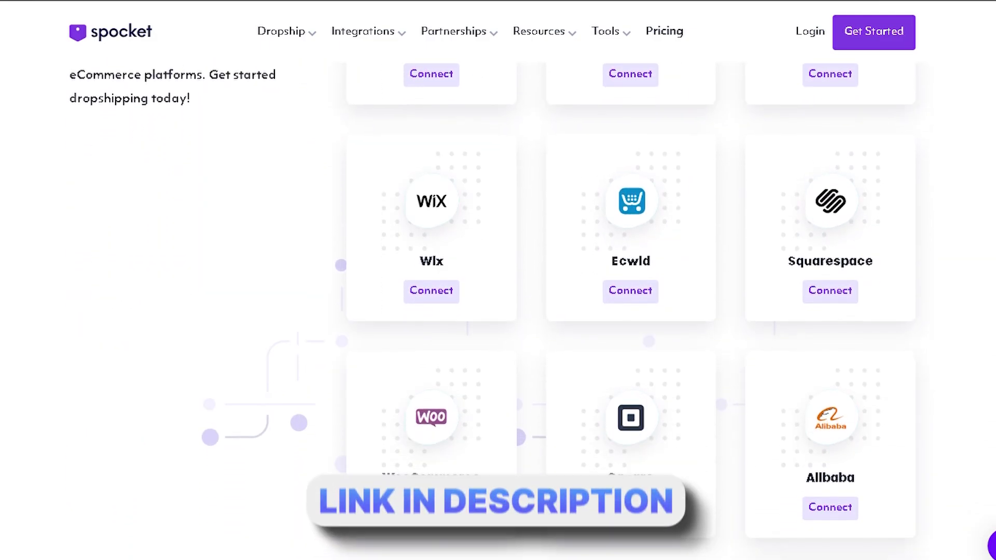
scroll(498, 311, down, 5)
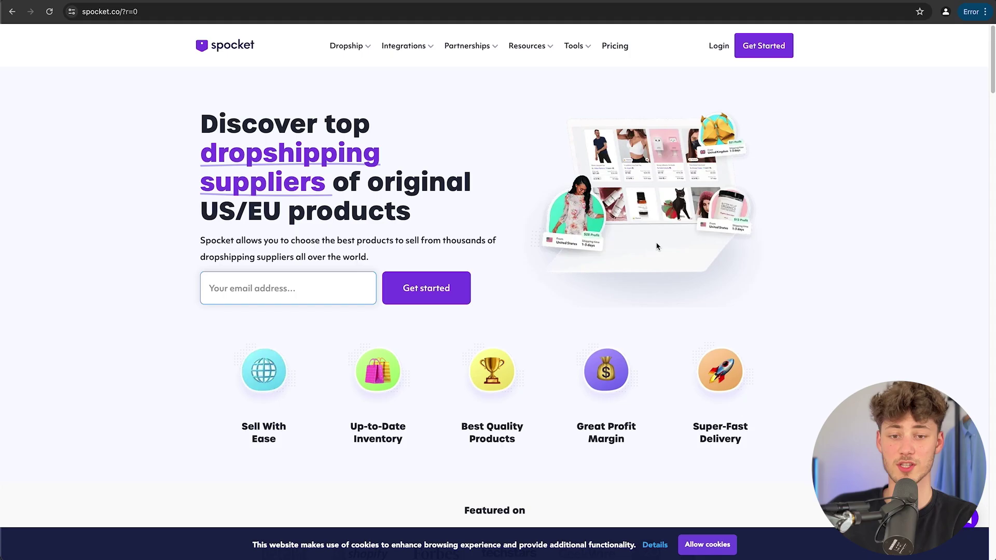
scroll(656, 245, down, 10)
scroll(493, 323, up, 10)
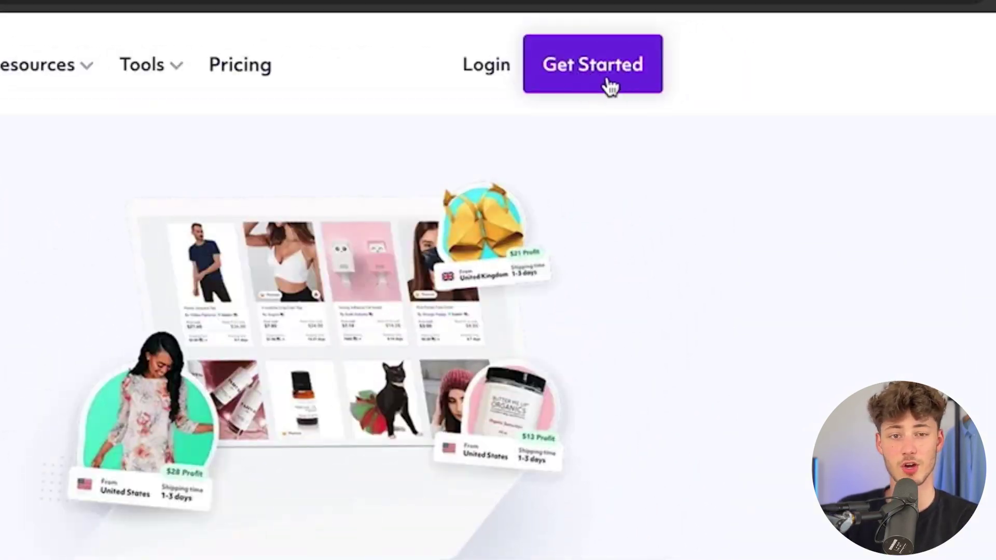
Go to the 'Start your free trial' signup page.
click(630, 82)
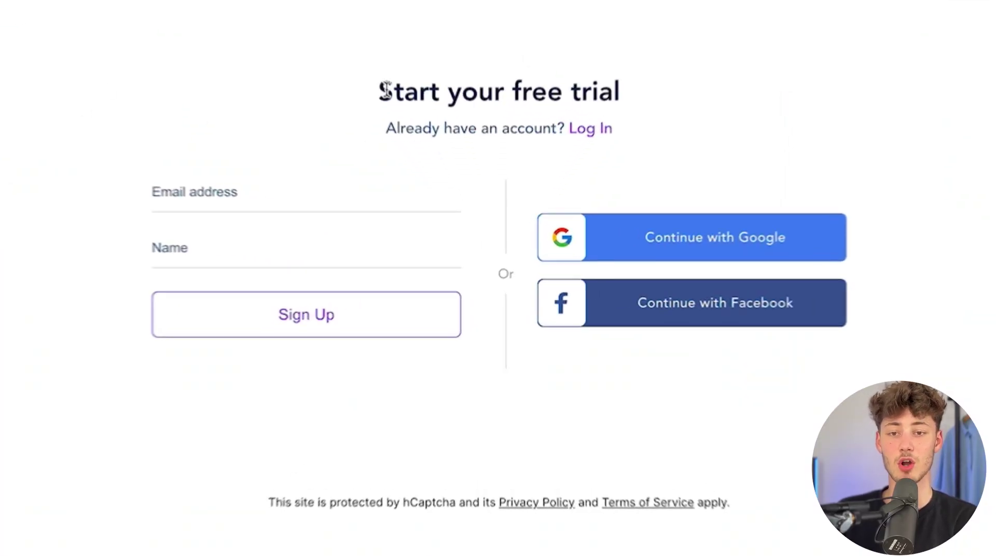
drag(810, 59, 758, 37)
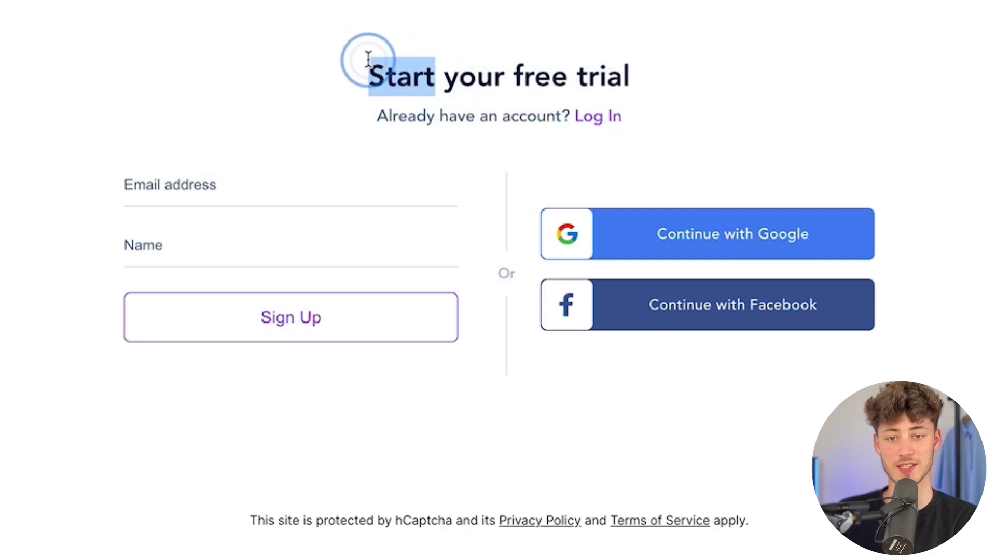
click(895, 24)
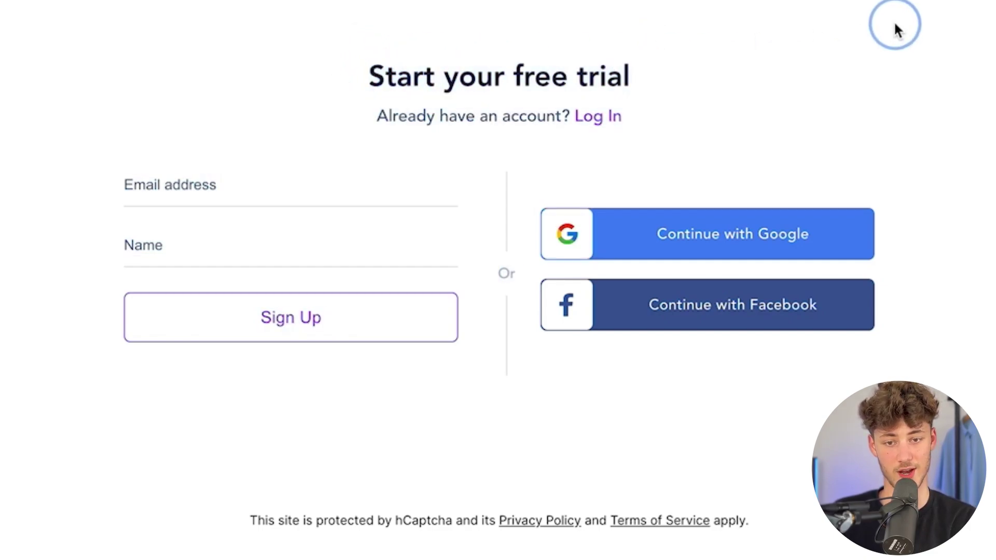
Fill in the saved email address and name, then submit the signup.
click(230, 184)
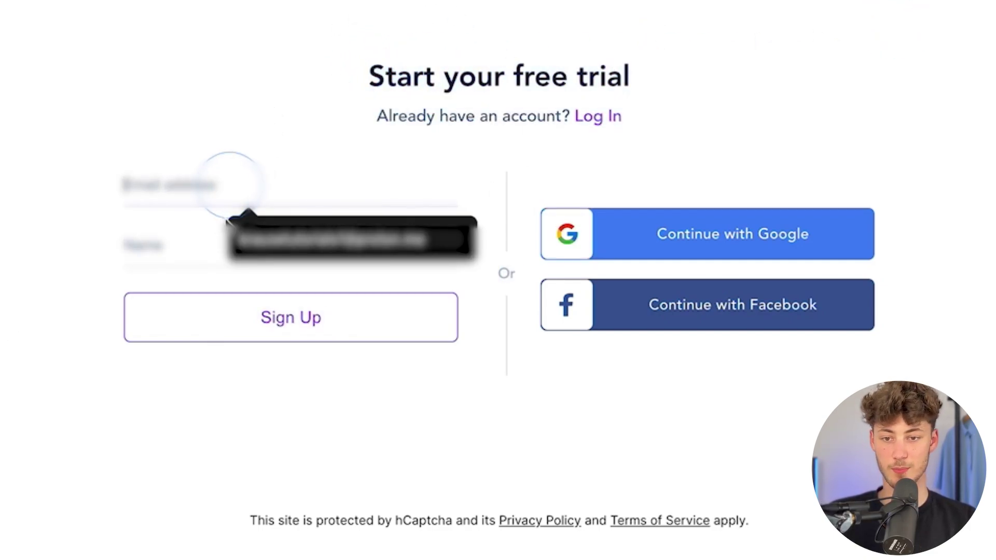
click(309, 240)
click(305, 339)
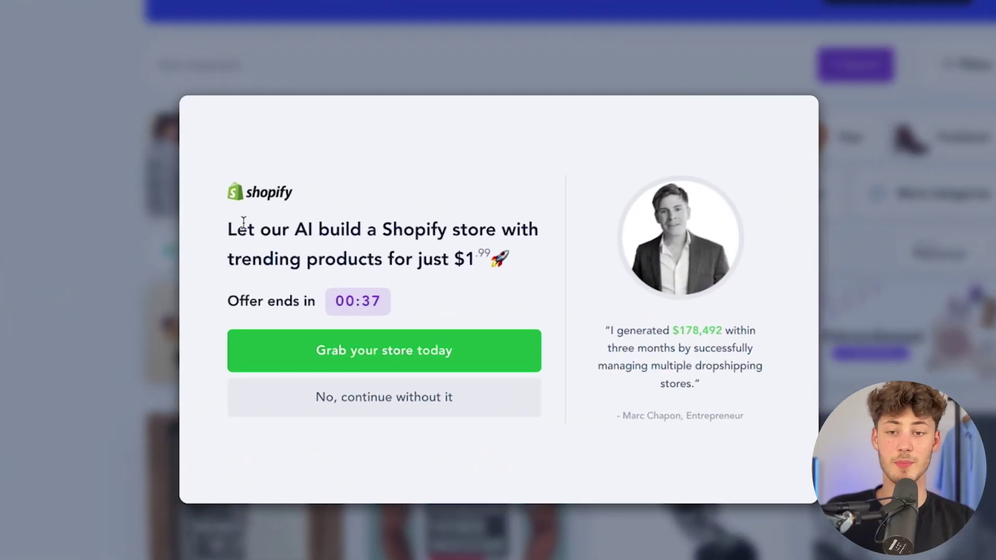
Decline the $1.99 AI Shopify store offer and skip the category and products questions.
drag(228, 228, 480, 267)
click(536, 241)
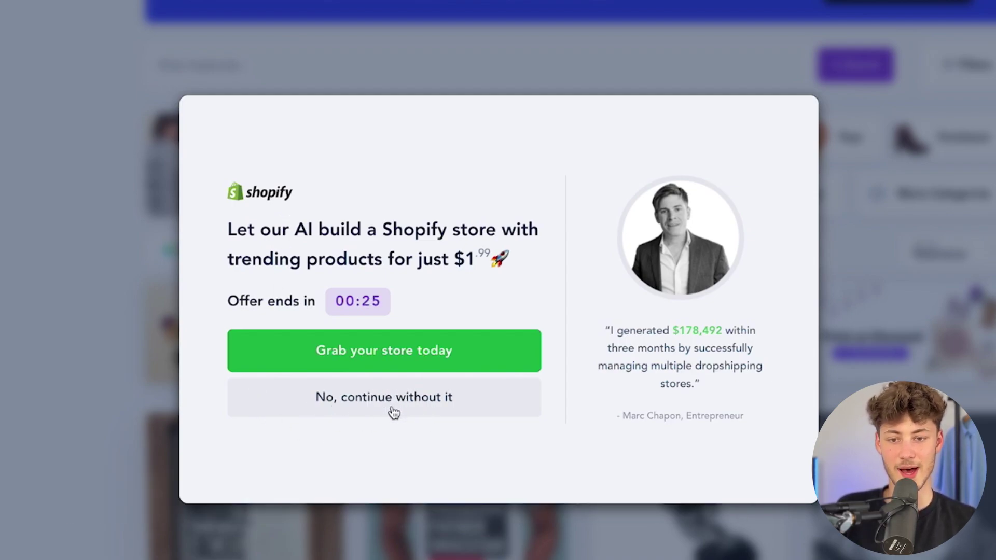
click(410, 400)
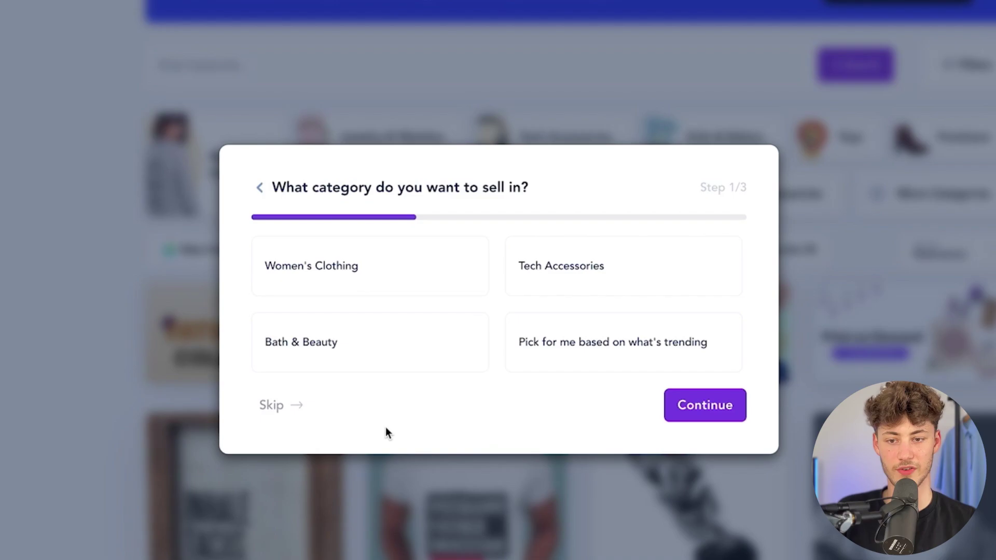
click(298, 405)
click(290, 403)
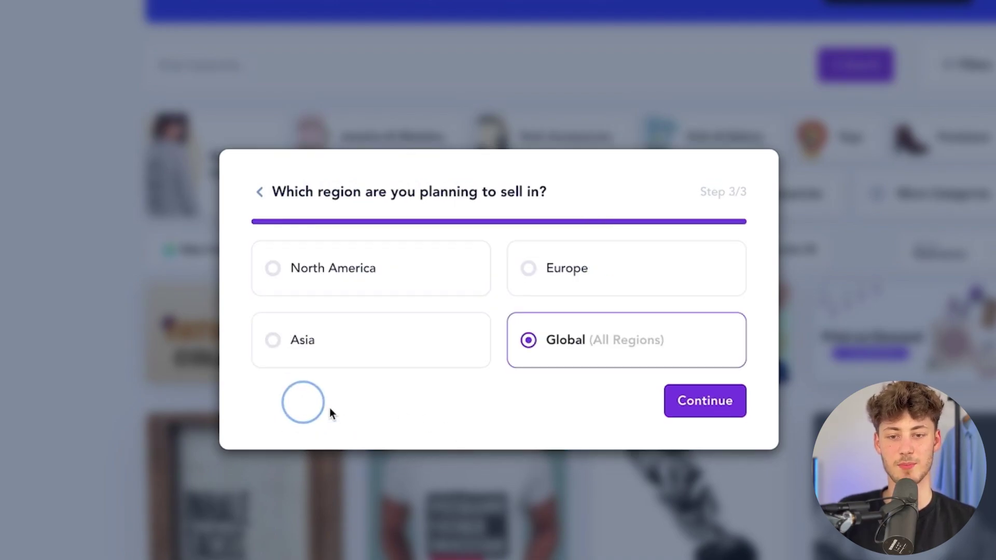
Confirm Global as the selling region, then review the Pro, Empire and Unicorn plans.
click(729, 405)
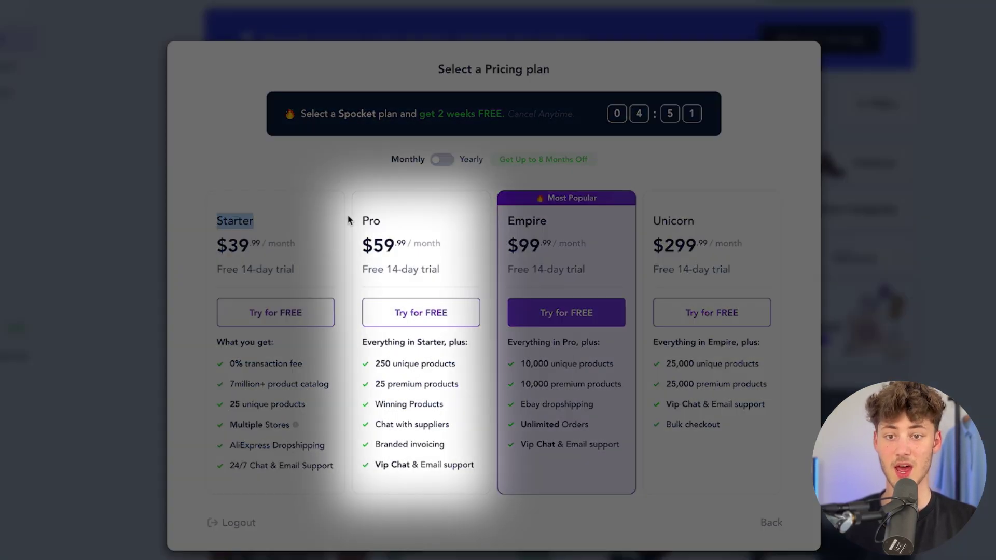
drag(347, 215, 441, 247)
drag(505, 221, 587, 218)
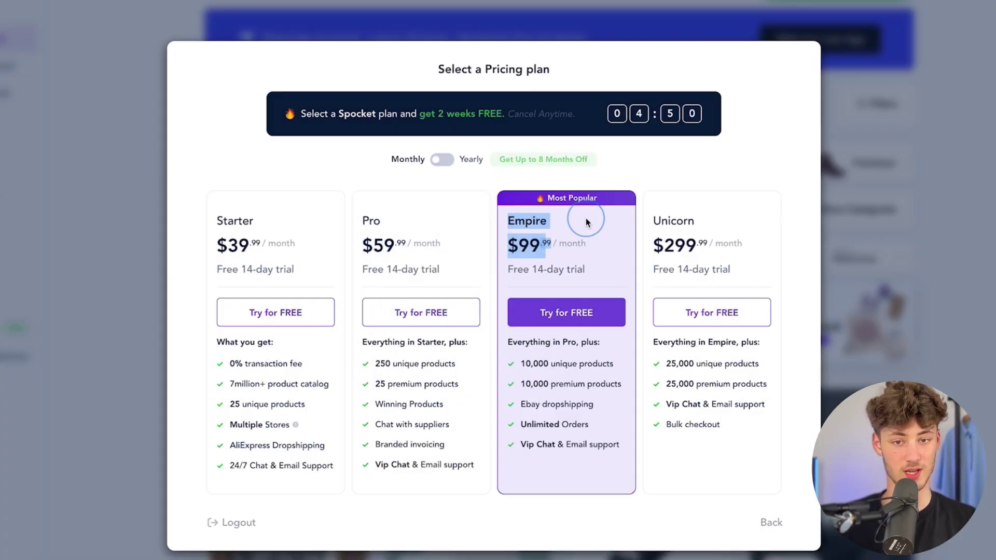
click(587, 220)
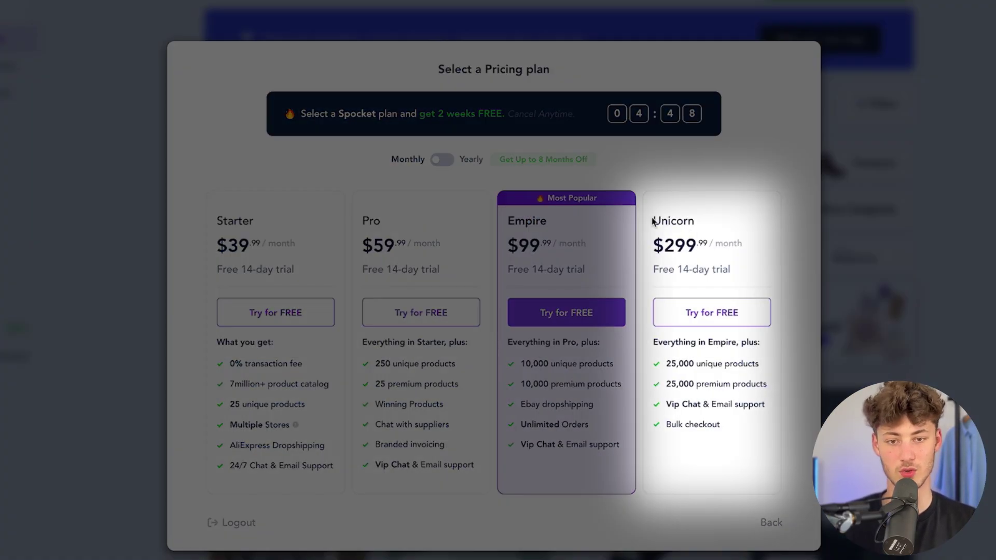
drag(652, 221, 756, 223)
click(754, 237)
Compare Unicorn's price and trial with Pro's $59.99, then start the Empire plan's free trial.
drag(651, 222, 735, 288)
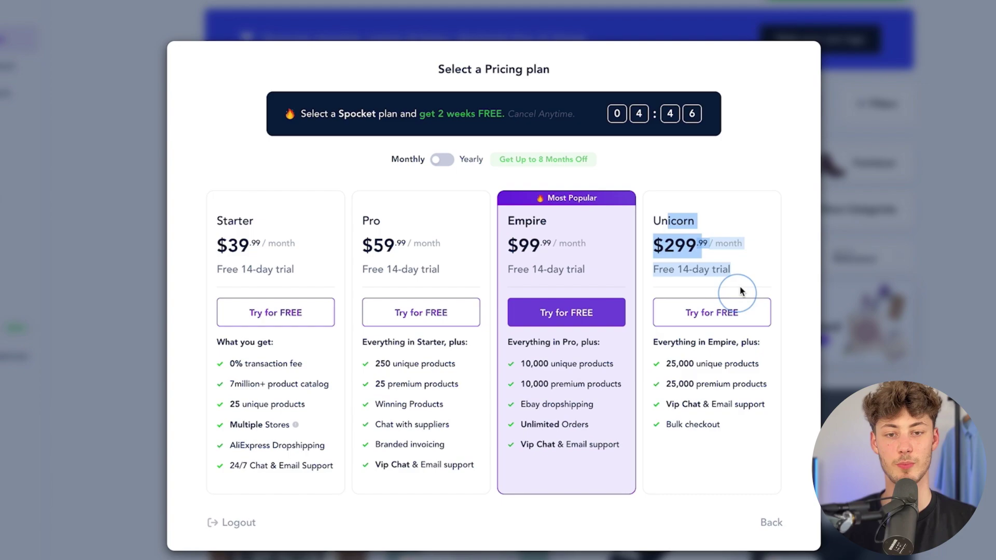
click(745, 261)
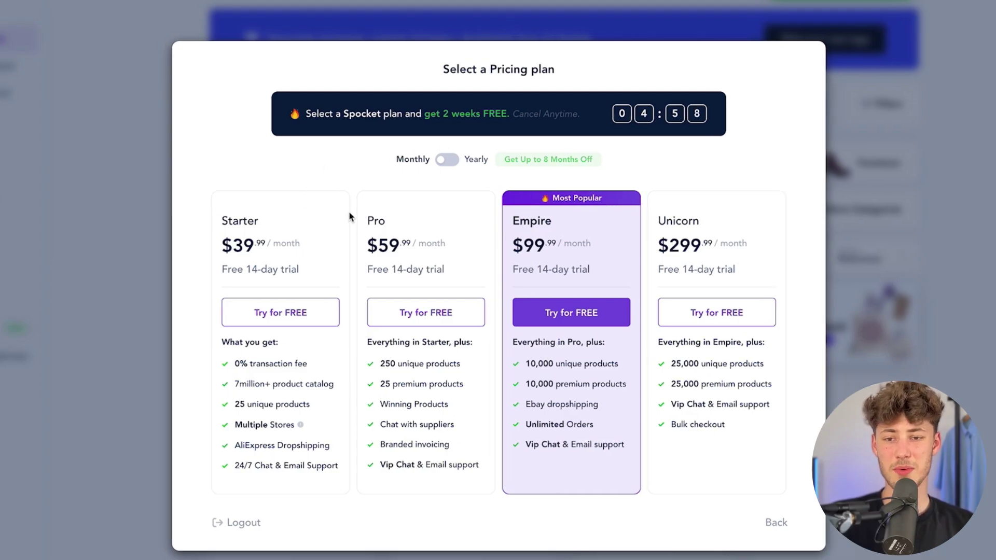
drag(350, 217, 420, 225)
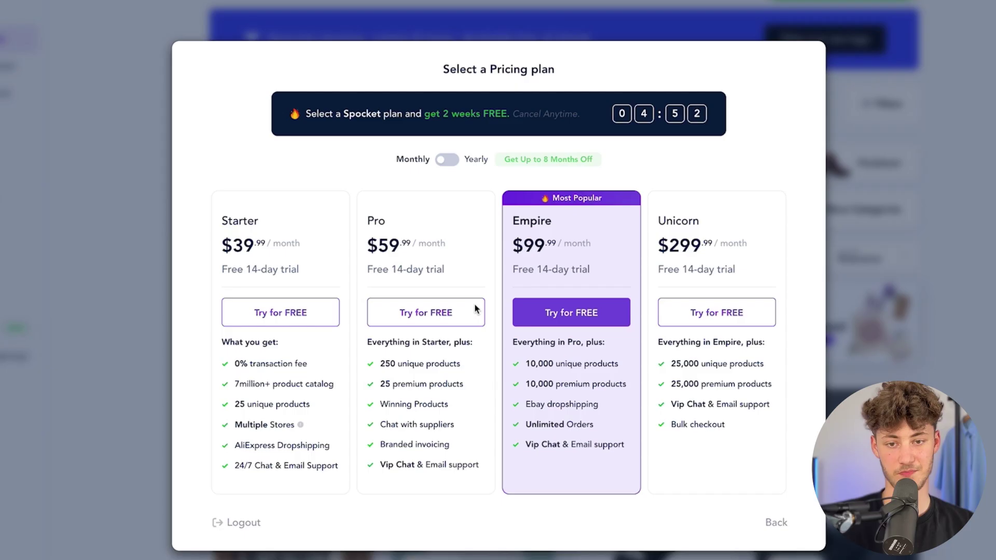
click(604, 318)
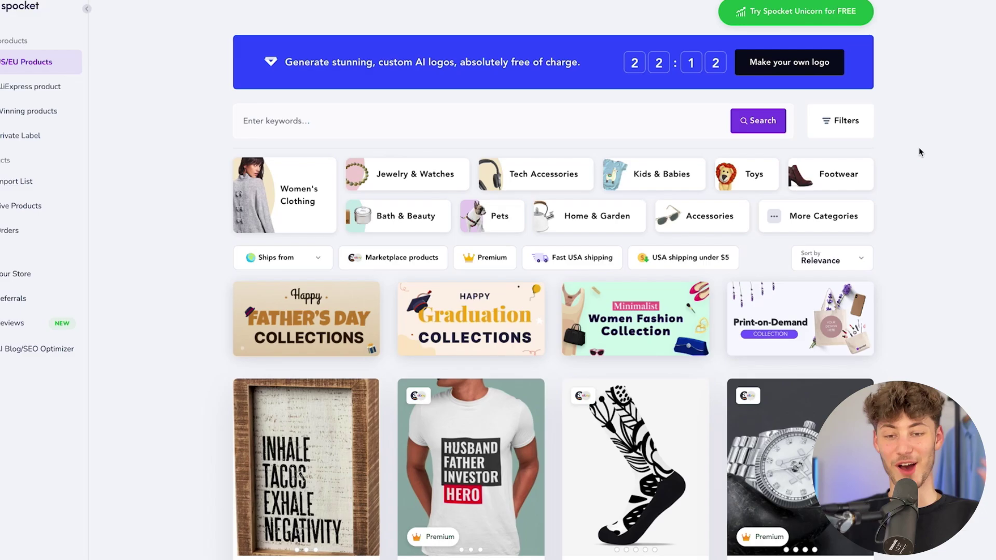
scroll(528, 249, down, 2)
scroll(528, 249, down, 8)
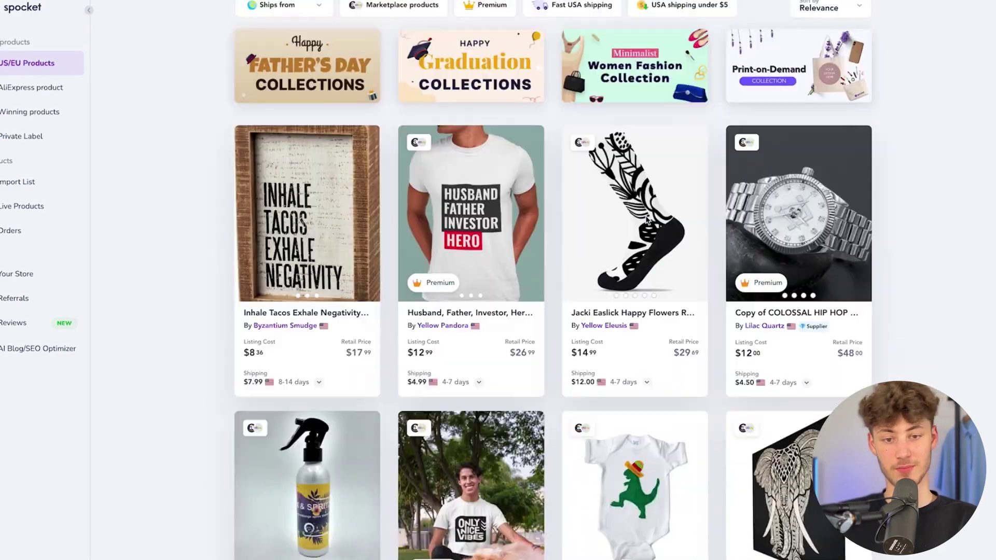
scroll(649, 239, up, 10)
scroll(459, 126, down, 9)
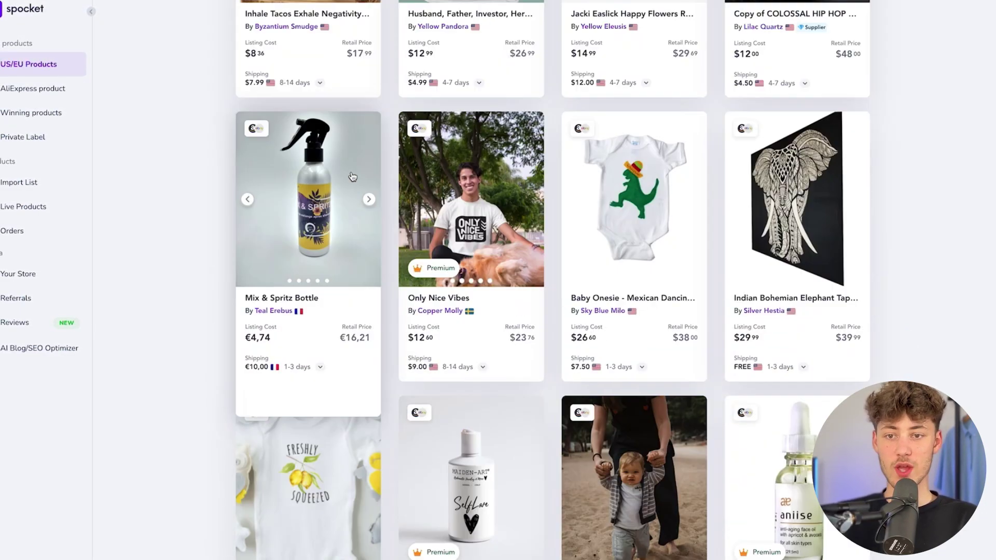
scroll(571, 233, up, 9)
scroll(662, 318, down, 14)
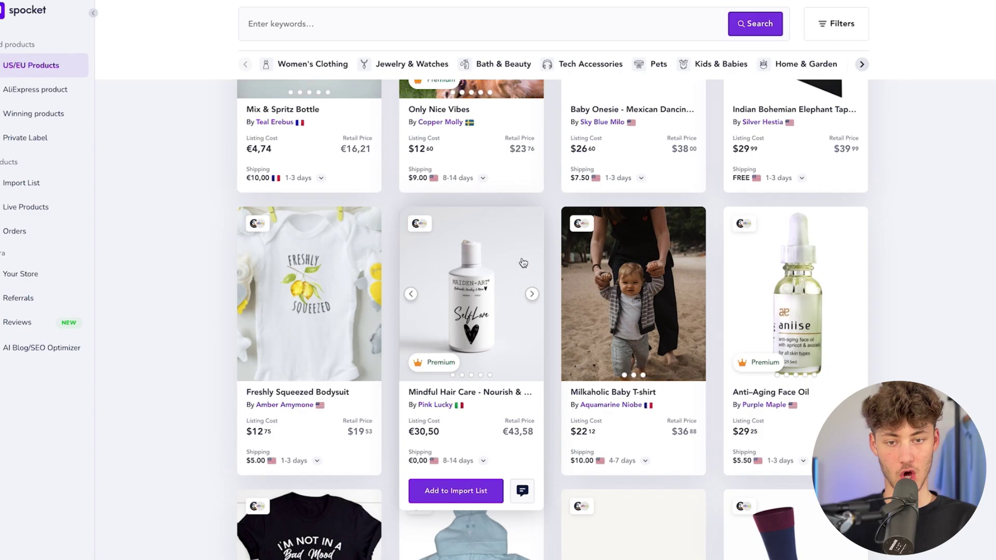
scroll(523, 263, up, 10)
scroll(649, 244, down, 20)
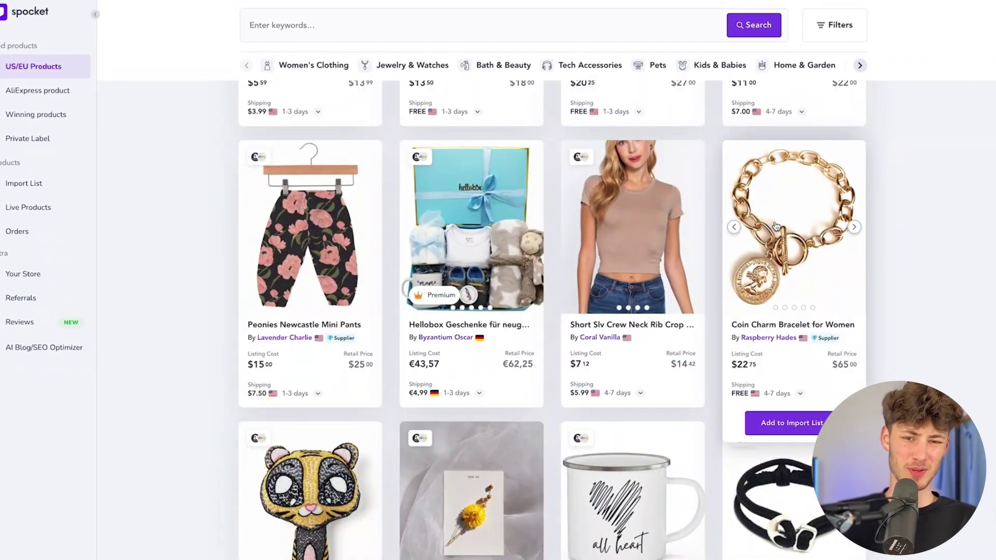
scroll(776, 226, up, 5)
scroll(784, 270, down, 13)
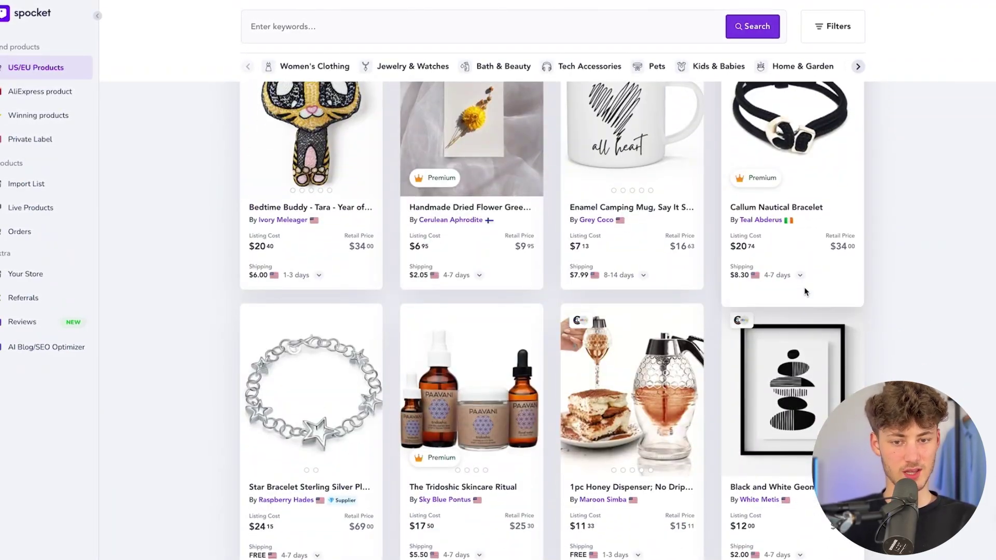
mouse_move(819, 302)
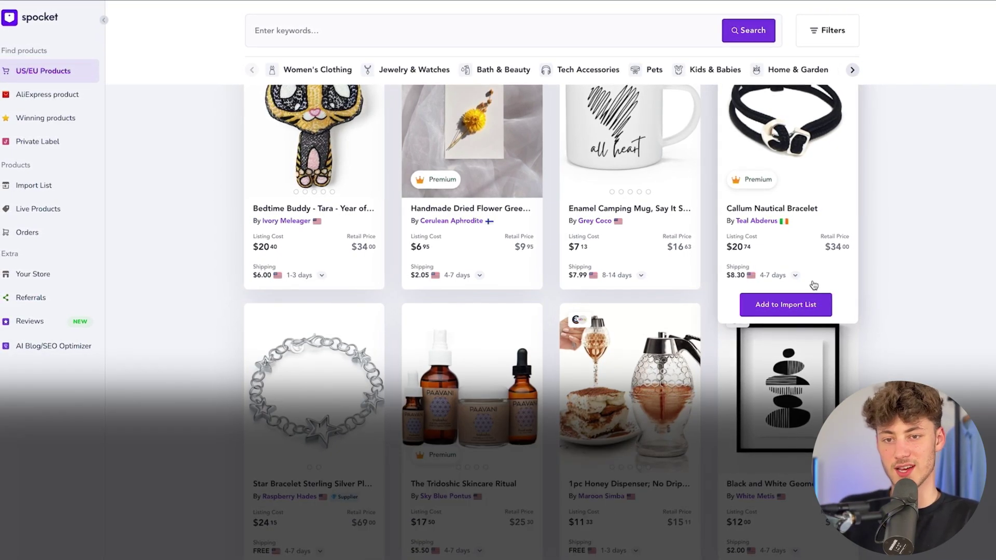
scroll(806, 281, up, 11)
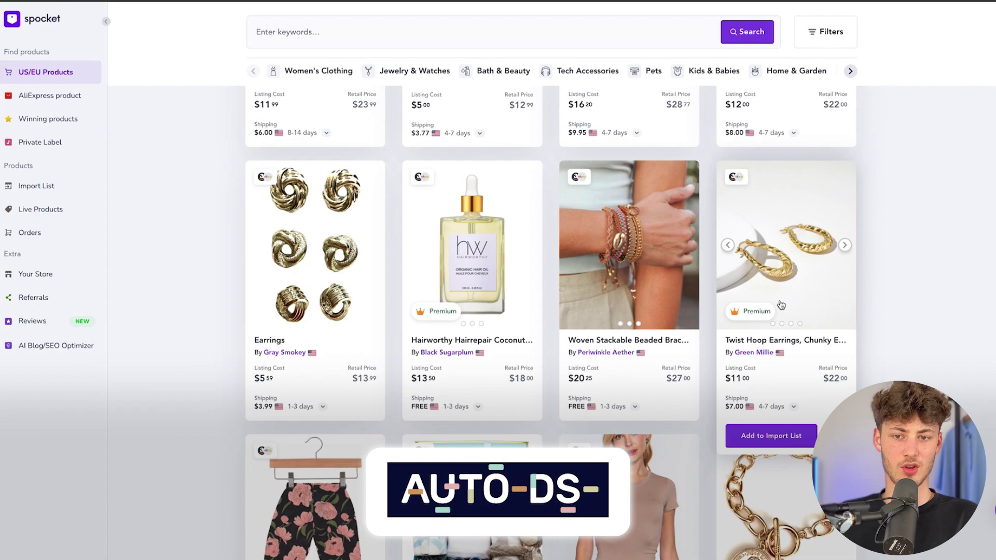
scroll(776, 307, up, 5)
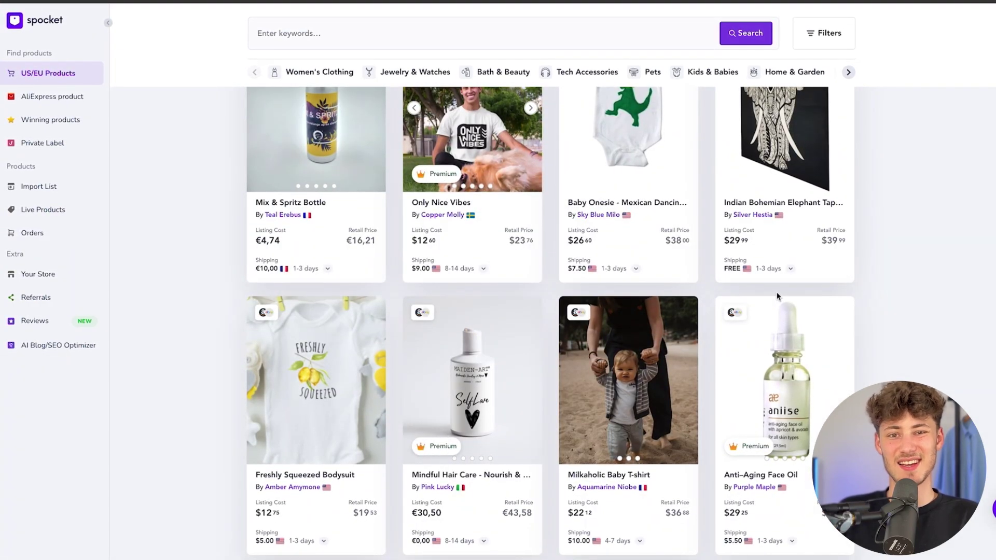
scroll(778, 291, up, 10)
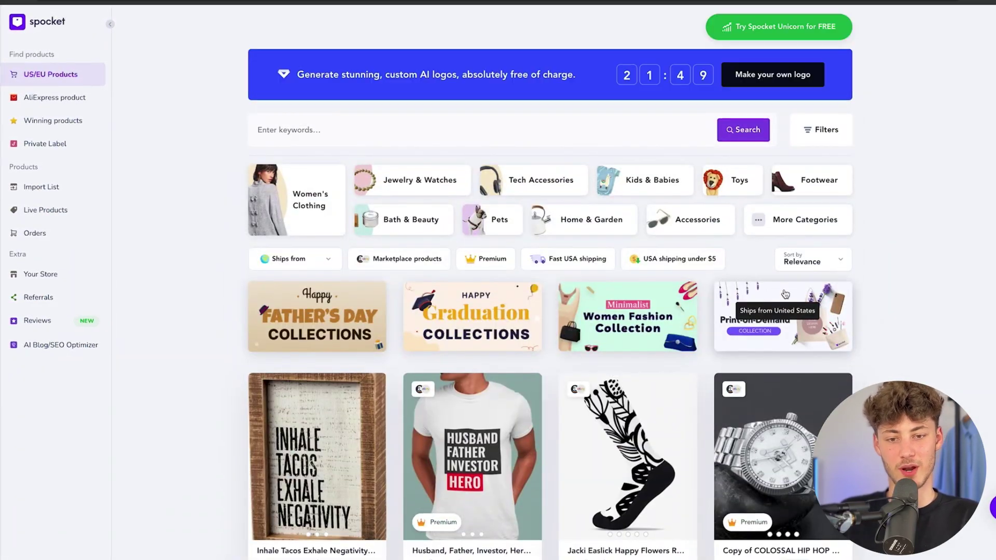
scroll(812, 303, down, 10)
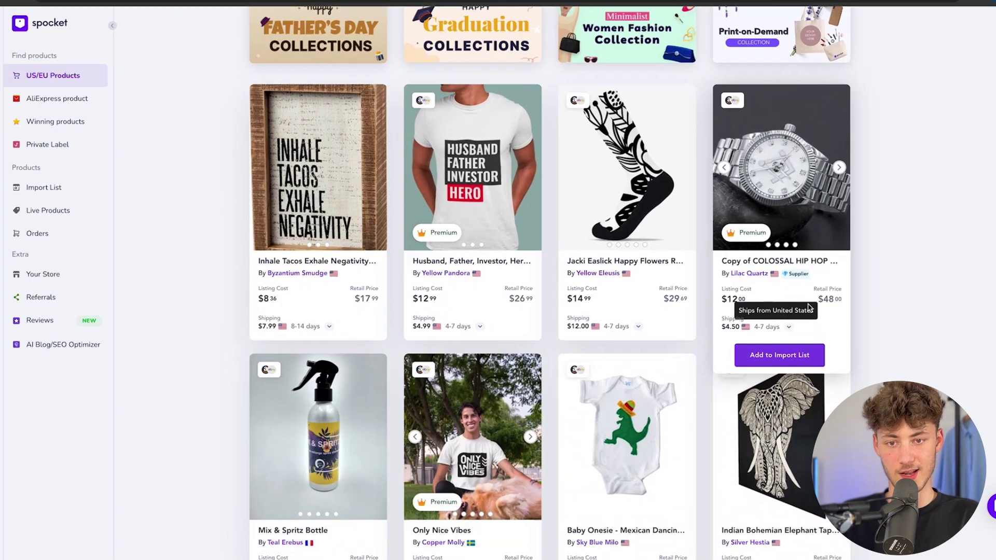
scroll(809, 260, down, 8)
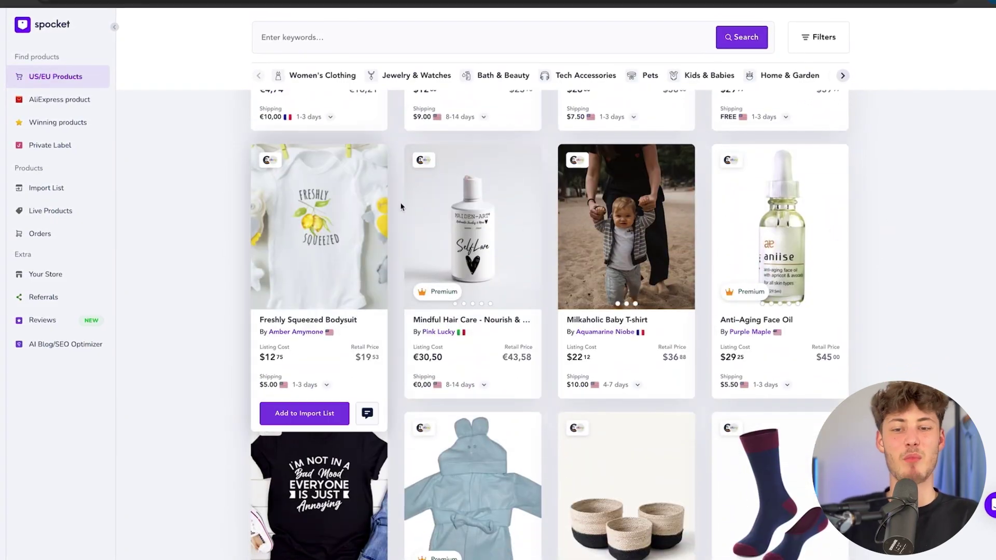
scroll(903, 291, down, 4)
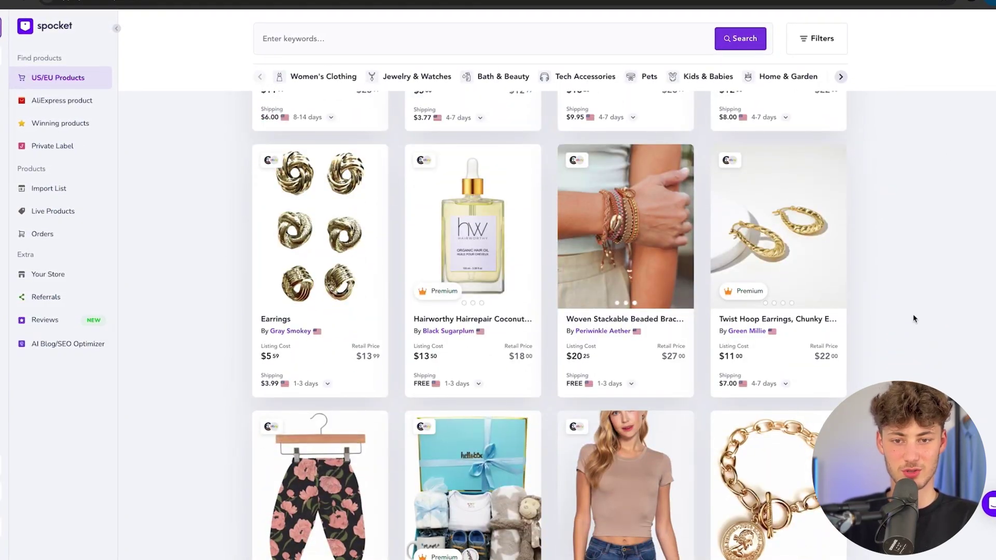
scroll(305, 245, down, 12)
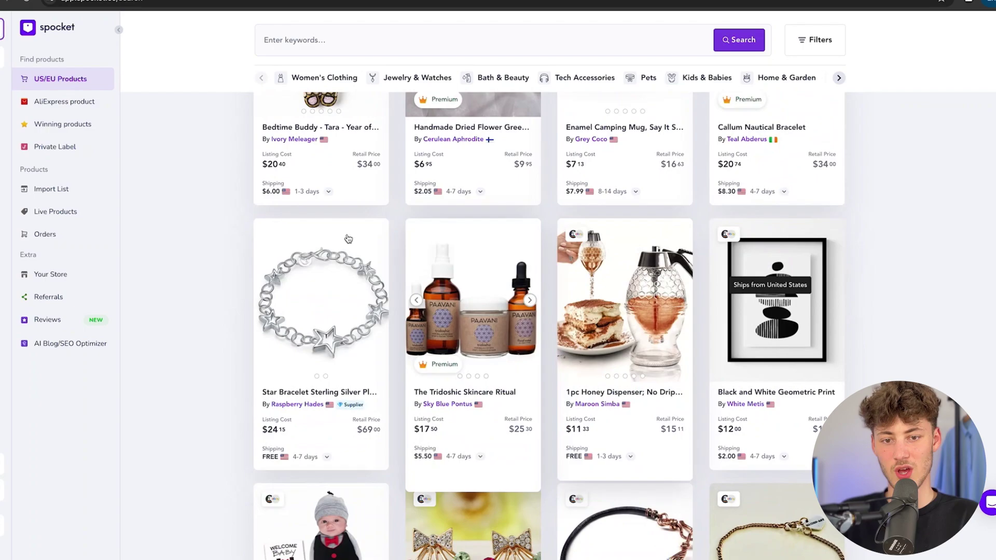
scroll(778, 284, down, 16)
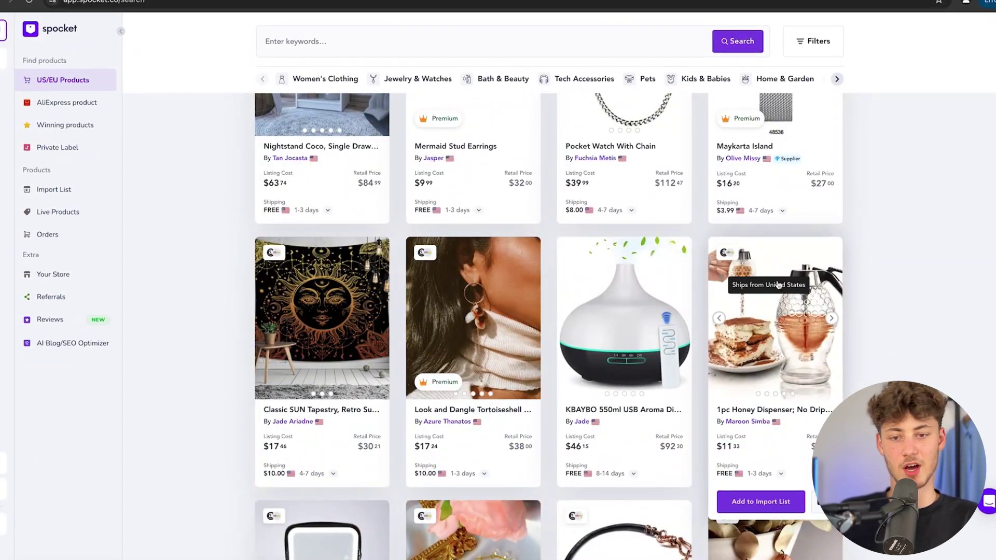
scroll(805, 293, down, 12)
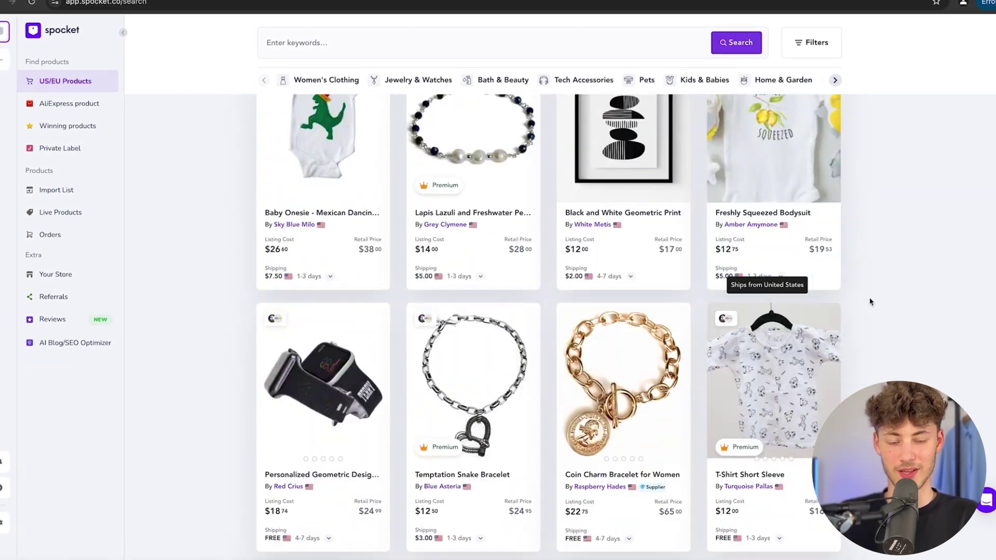
scroll(878, 280, up, 8)
scroll(867, 287, down, 16)
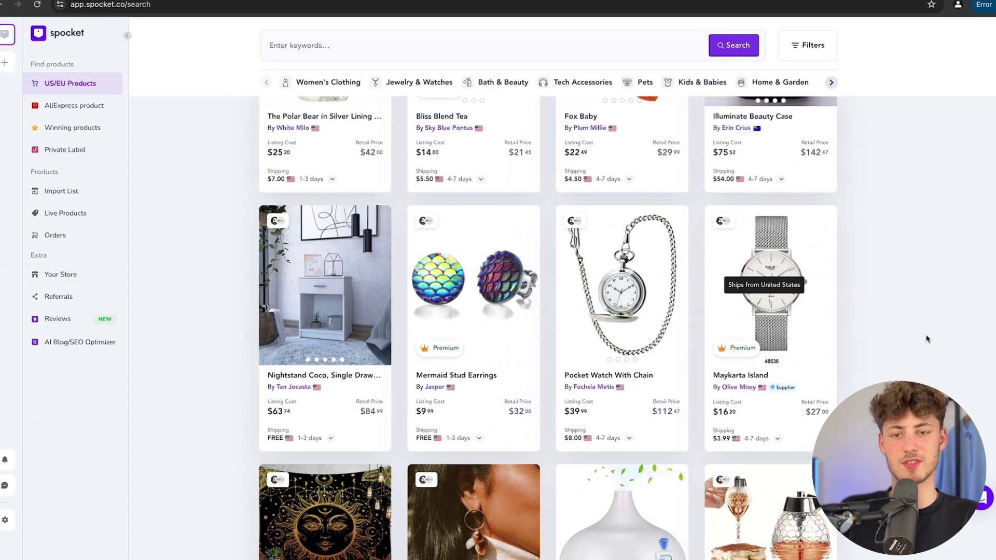
scroll(886, 354, up, 5)
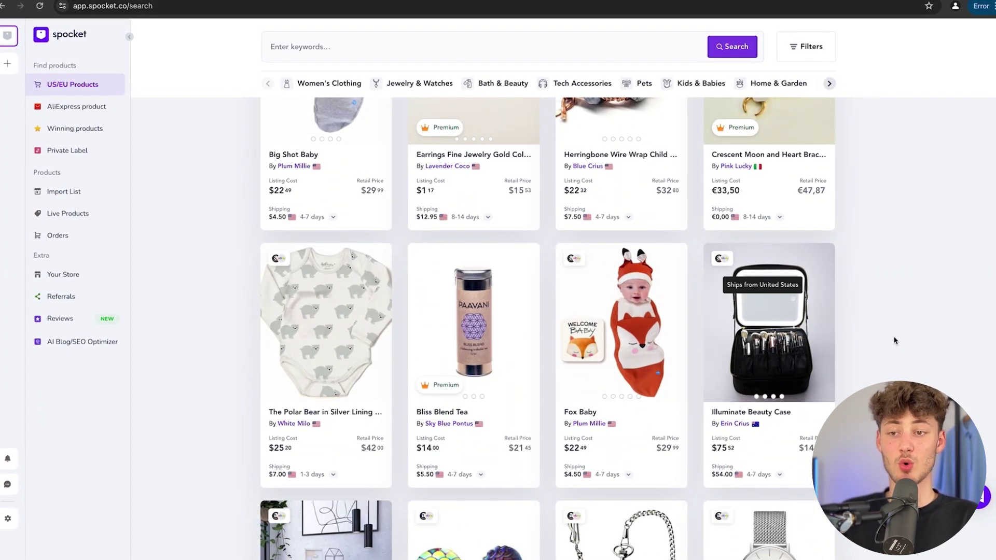
scroll(904, 328, up, 20)
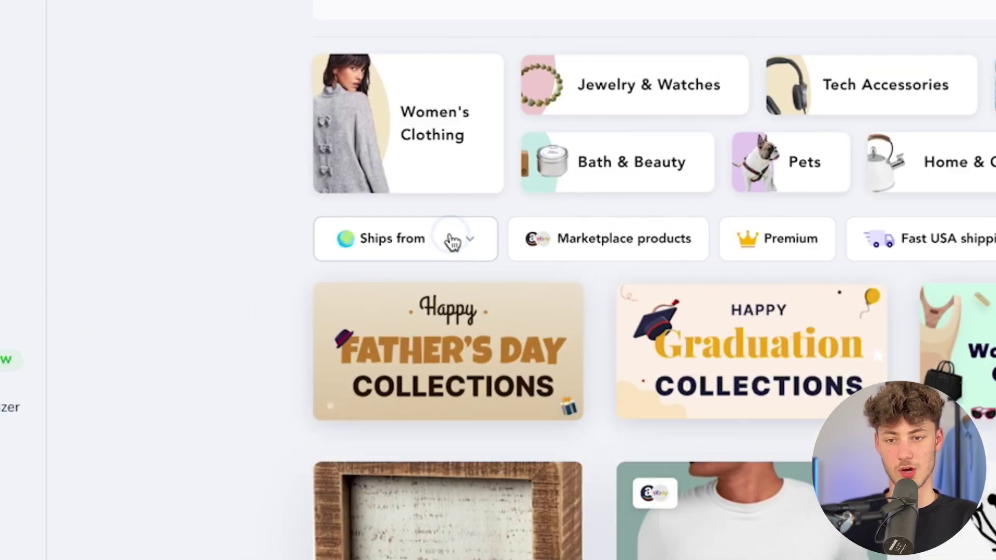
Filter the catalog to products shipping from the EU, then switch to the USA.
click(330, 259)
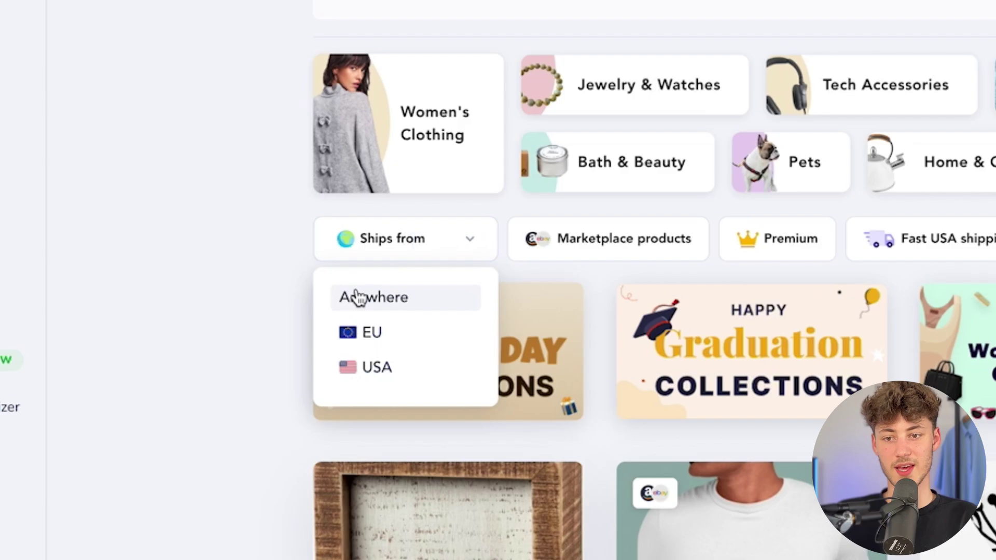
click(297, 307)
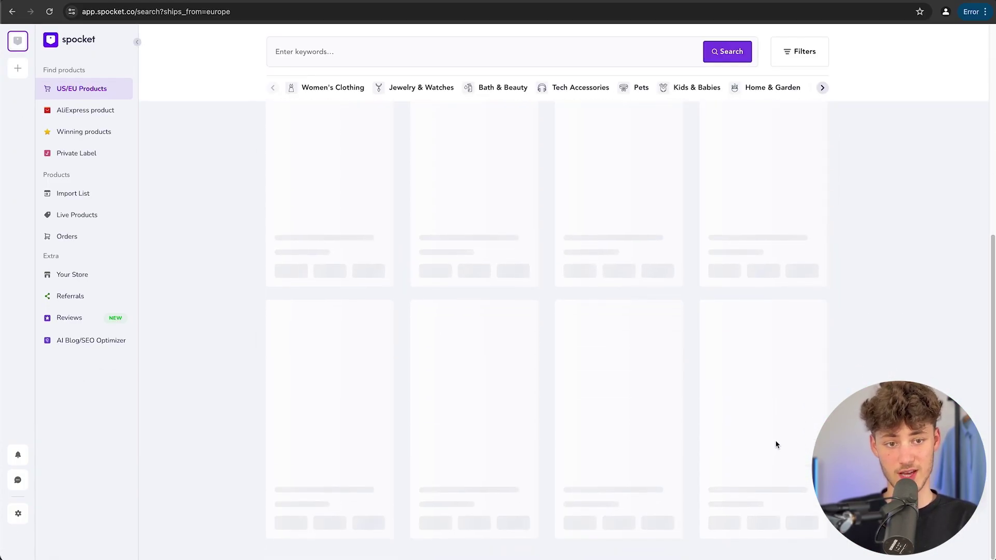
scroll(777, 444, down, 15)
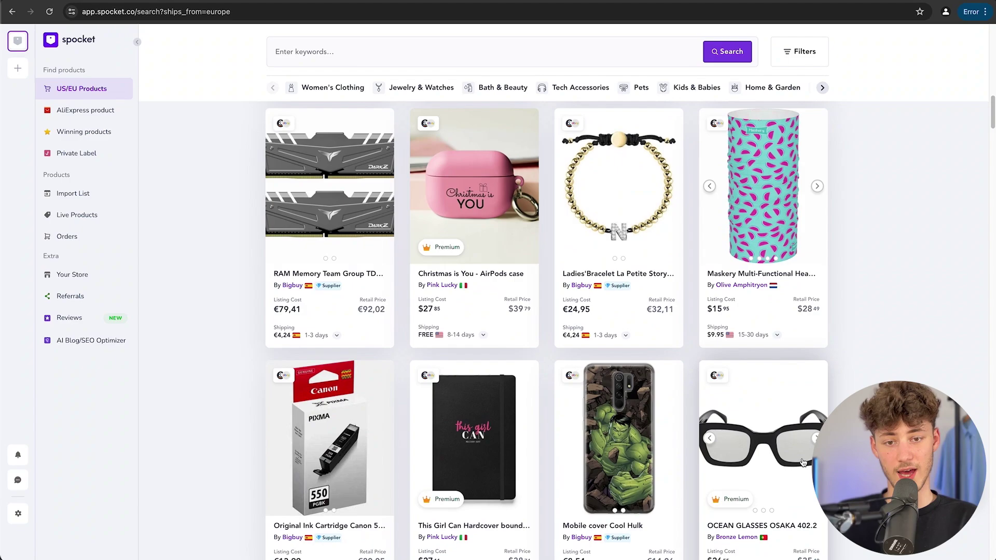
scroll(803, 415, up, 15)
click(319, 258)
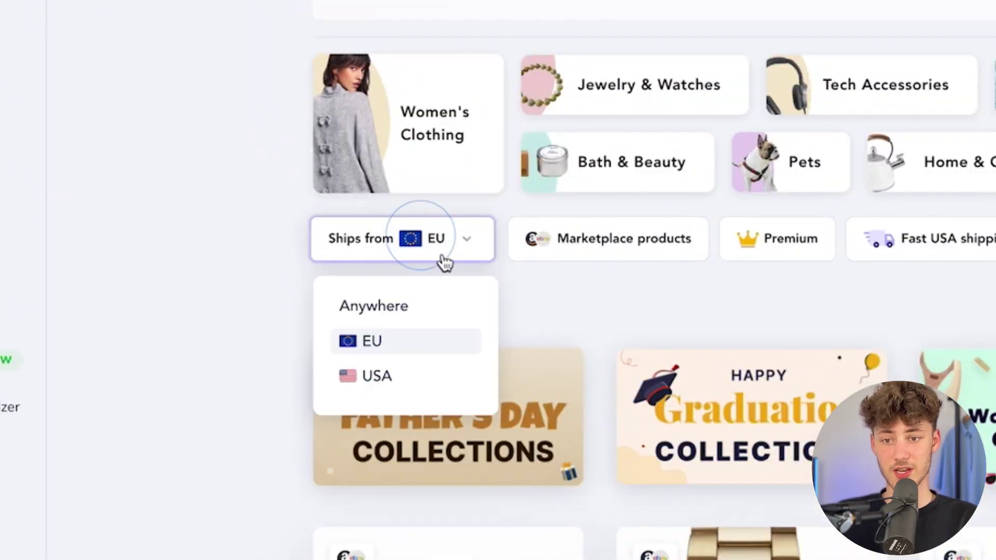
click(404, 382)
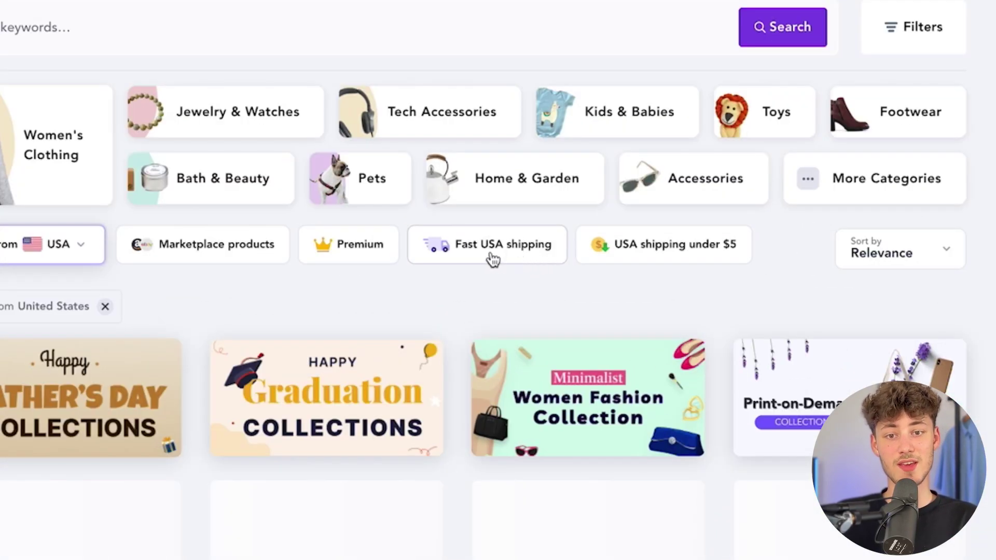
Add the 1-3 day shipping and Premium filters, then remove the United States origin filter.
click(568, 265)
scroll(561, 305, down, 3)
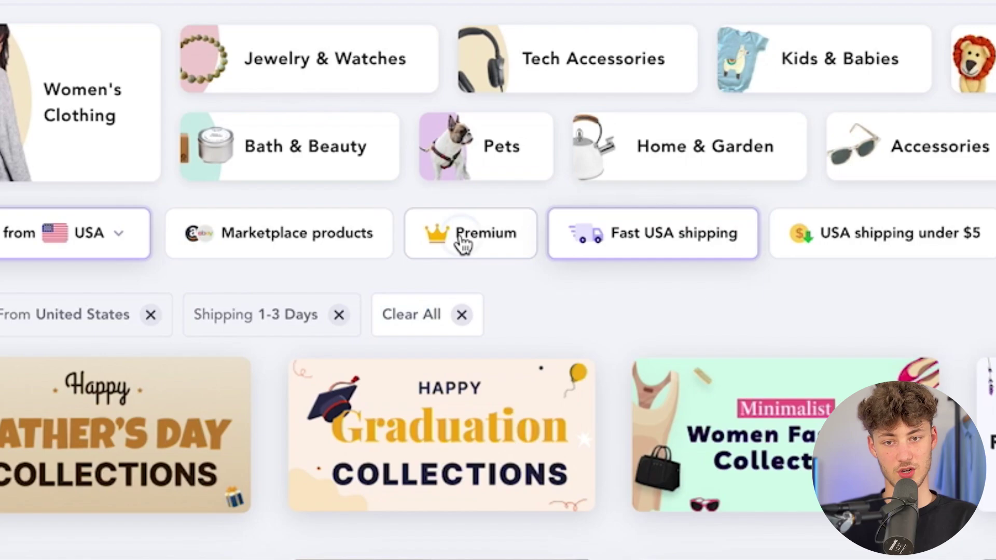
click(462, 243)
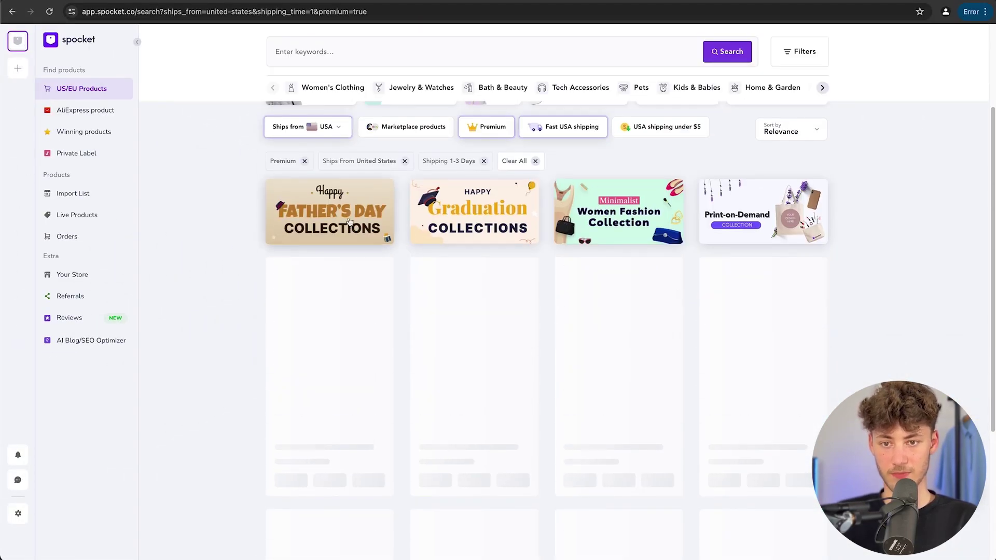
click(404, 161)
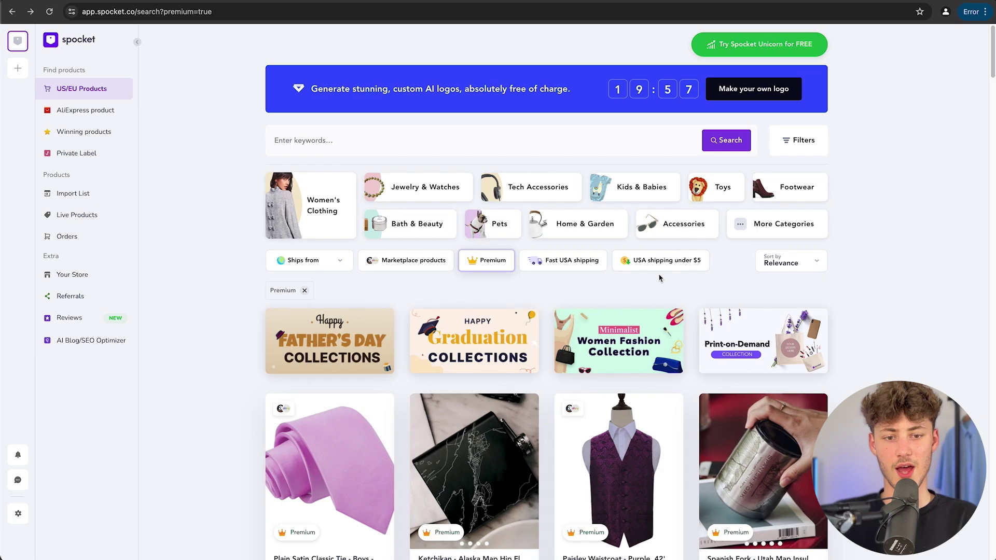
scroll(660, 278, down, 15)
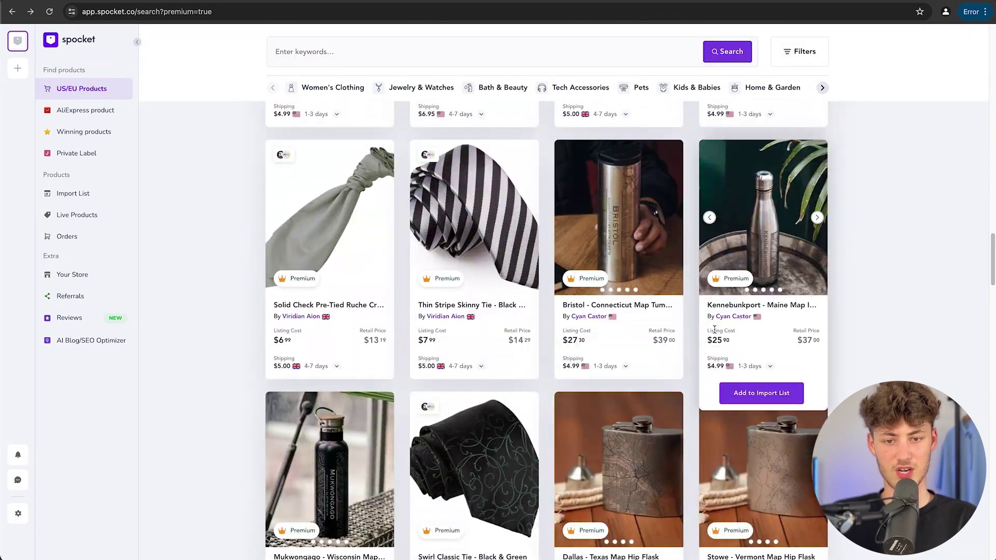
scroll(716, 322, up, 15)
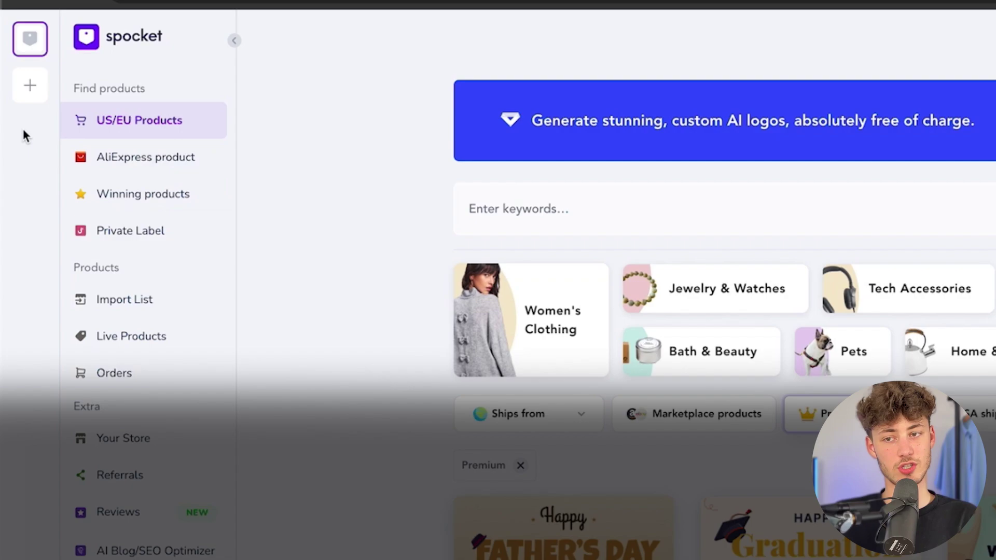
Open AliExpress sourcing and send the E88 4K drone to Spocket's import list.
click(83, 110)
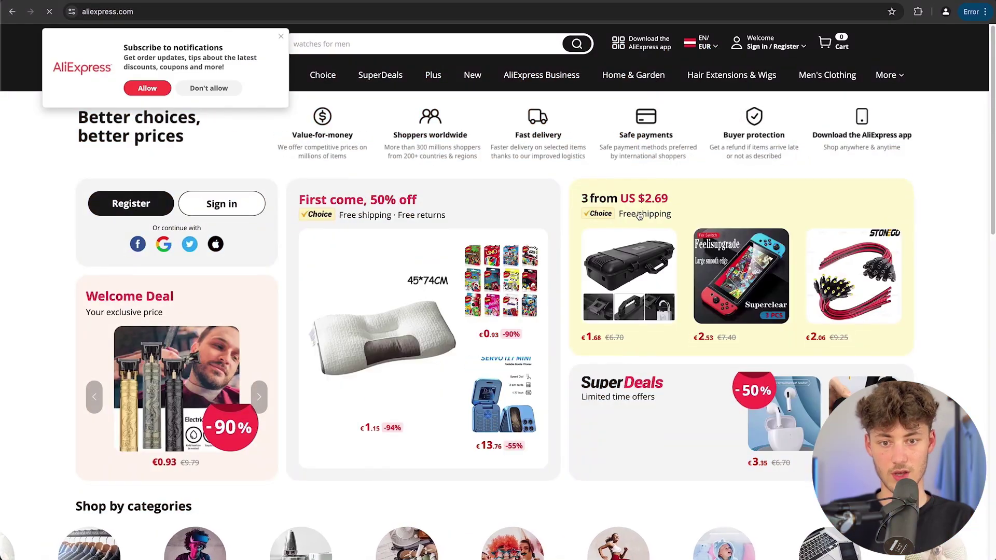
scroll(652, 213, down, 10)
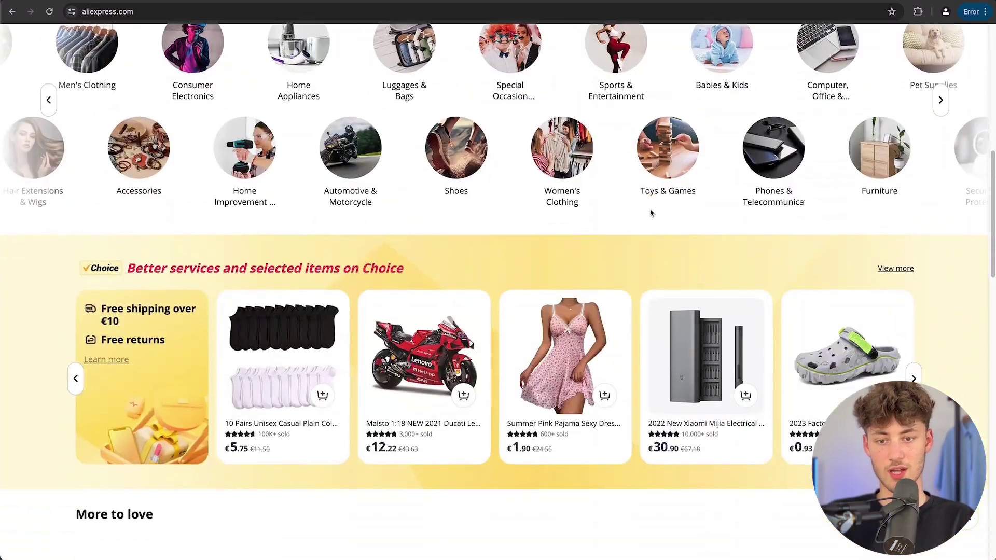
scroll(651, 213, down, 12)
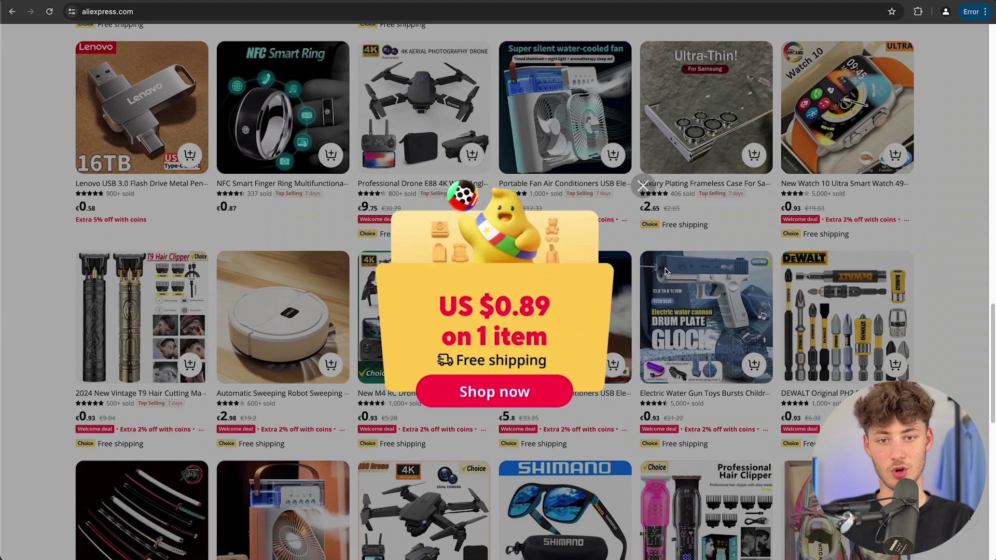
click(643, 187)
click(459, 135)
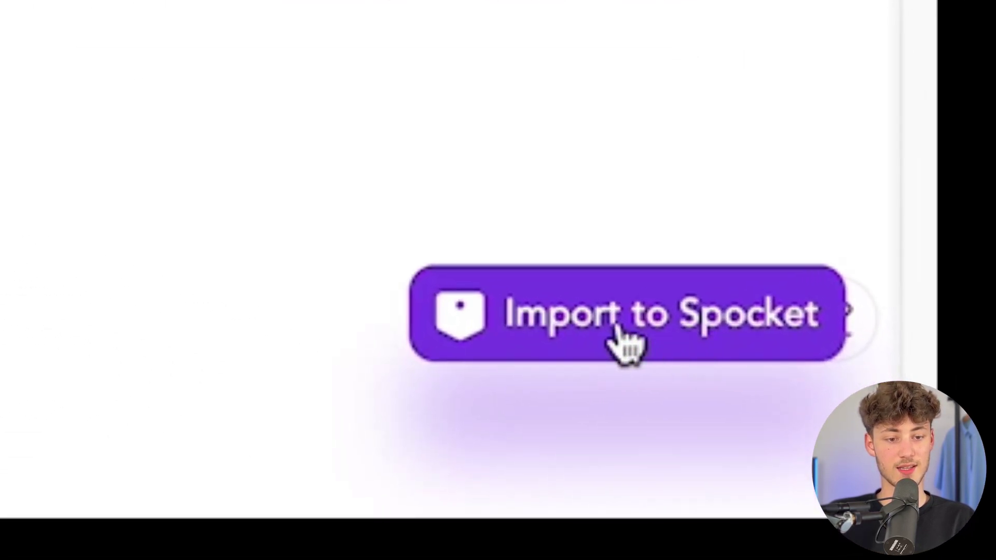
click(723, 321)
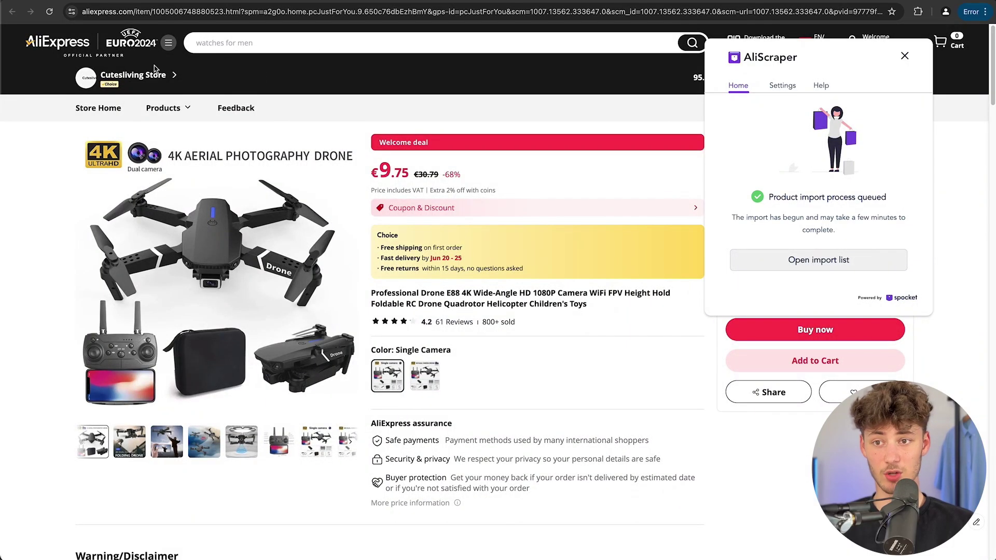
Return to the AliExpress home page and open the G304 wireless mouse product.
click(55, 46)
scroll(640, 310, down, 20)
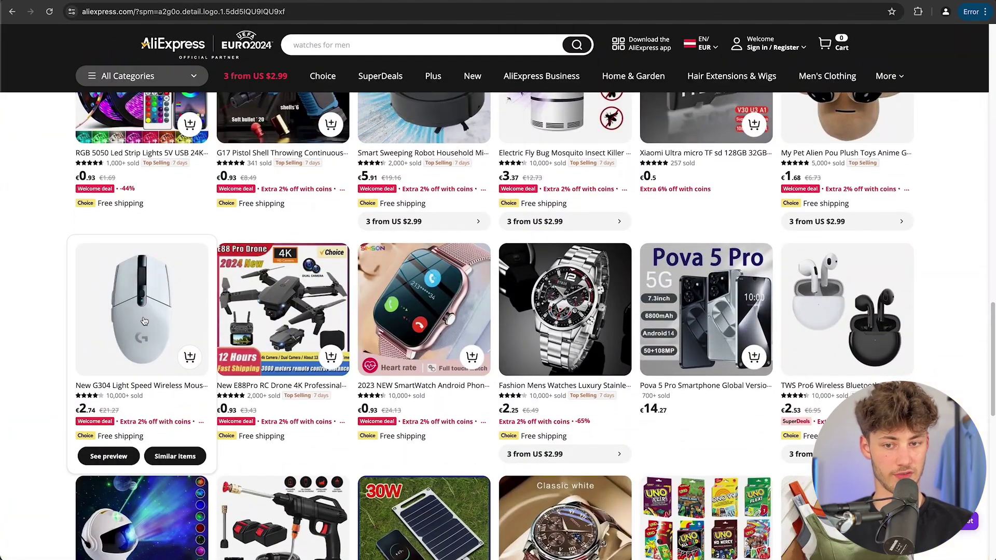
click(142, 318)
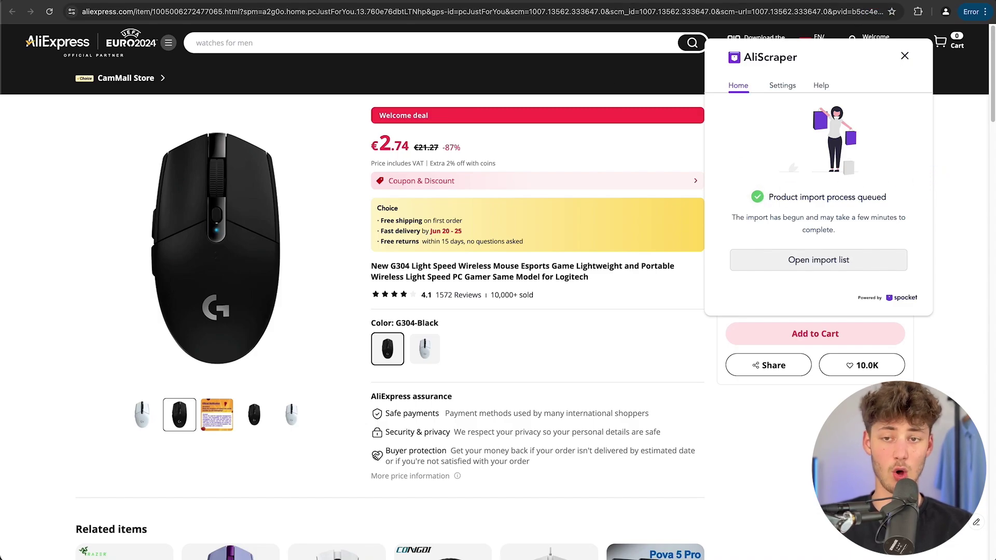
Go back to Spocket and open the Import List showing the imported E88 drone.
click(311, 2)
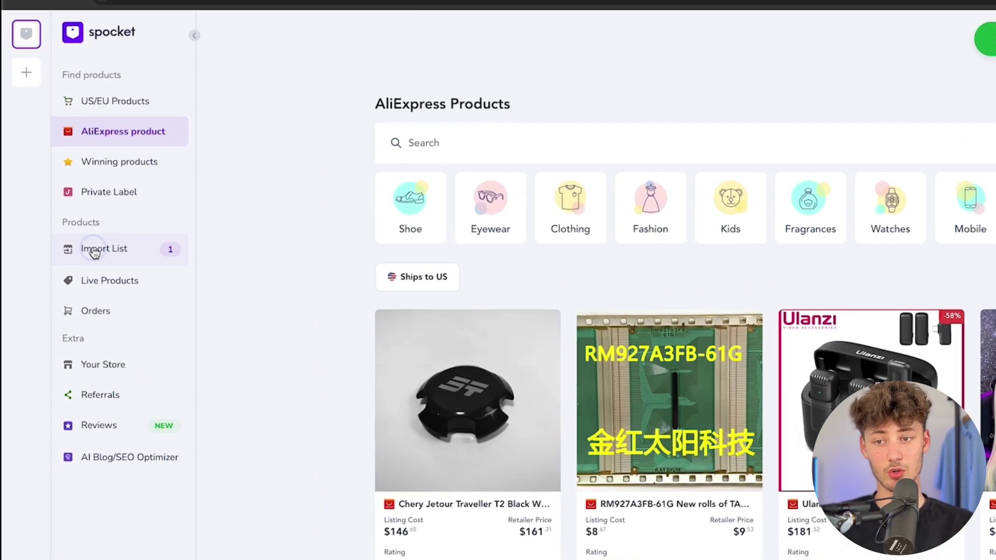
click(57, 197)
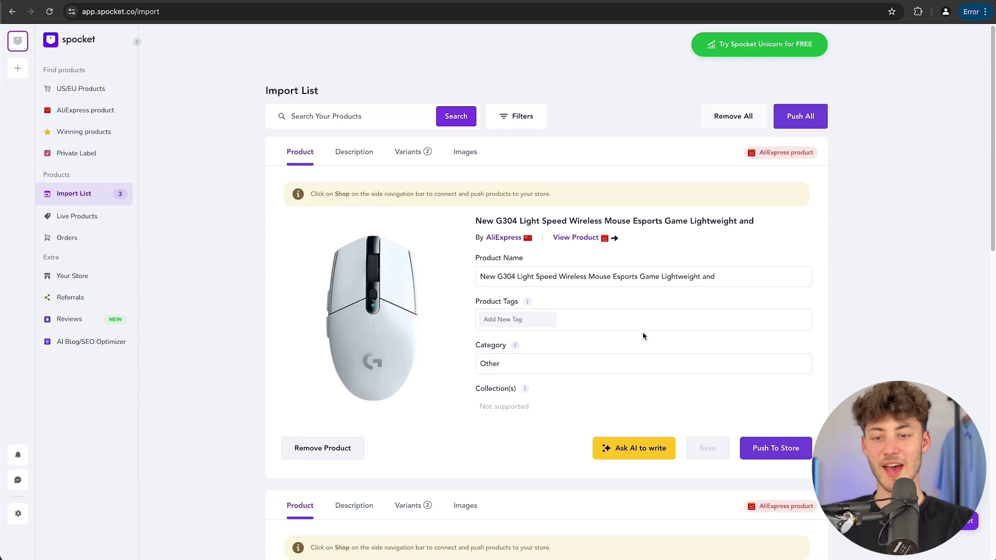
scroll(630, 314, down, 5)
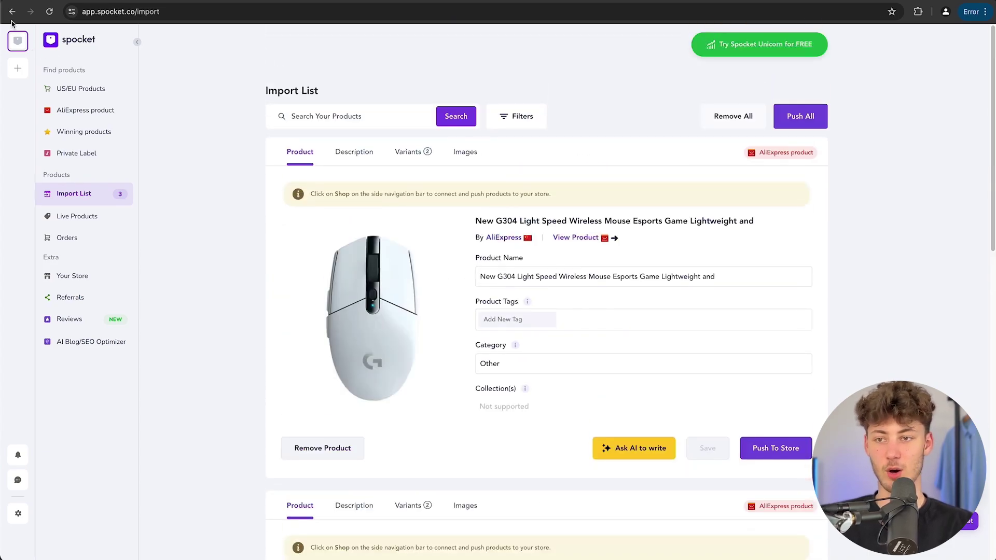
scroll(305, 317, down, 5)
scroll(401, 307, up, 8)
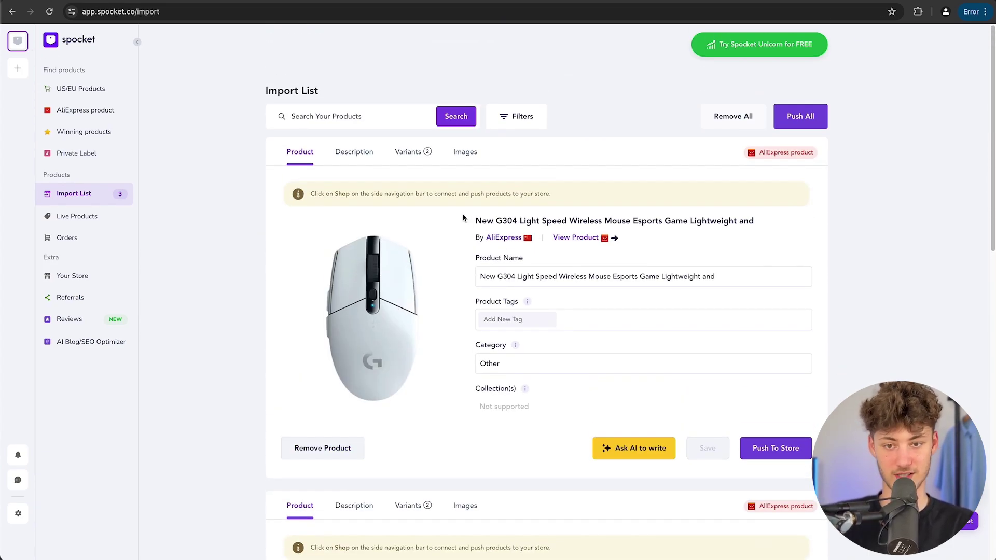
drag(464, 218, 787, 222)
click(787, 222)
scroll(836, 244, down, 7)
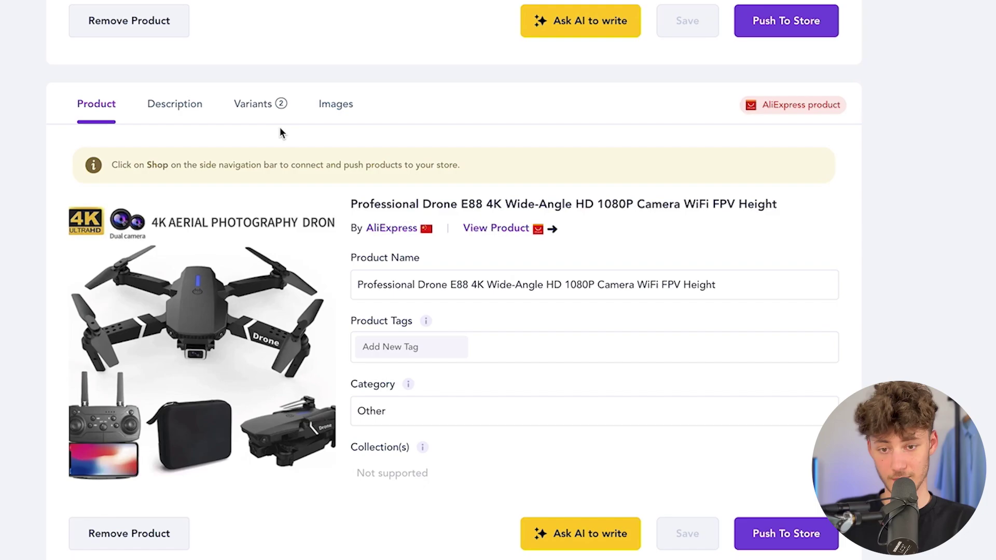
Review the drone's Description, Variants and Images tabs, then its product name and category fields.
click(175, 105)
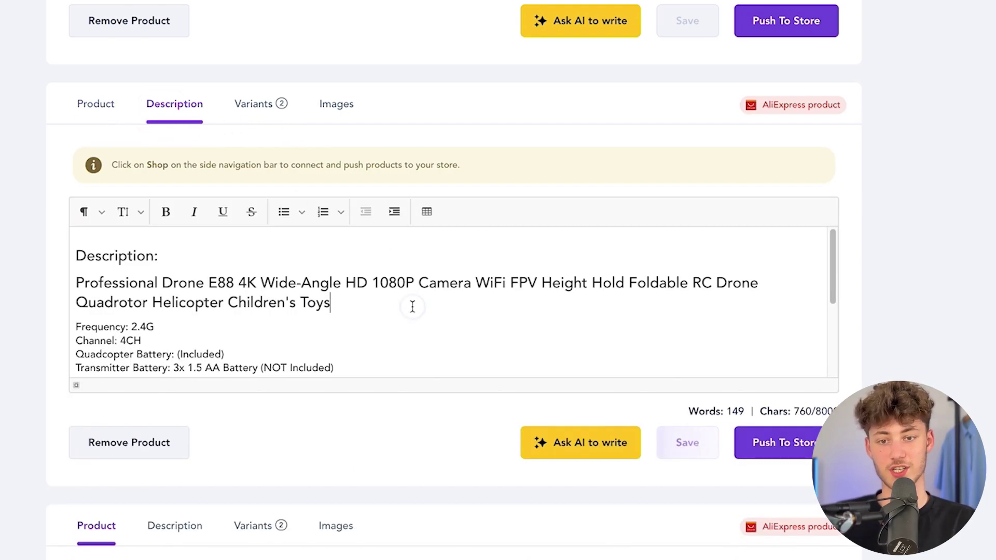
drag(412, 305, 76, 283)
click(265, 109)
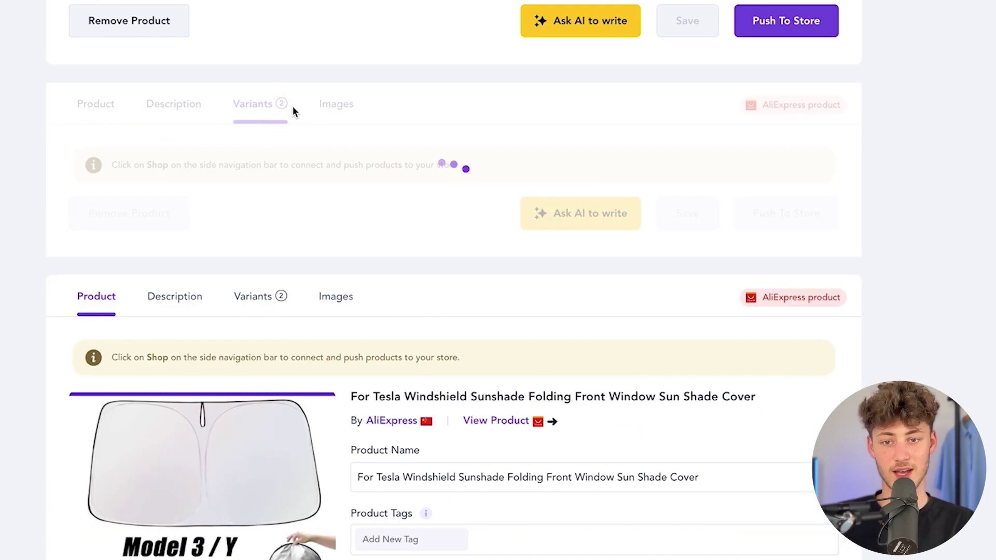
click(337, 104)
click(96, 103)
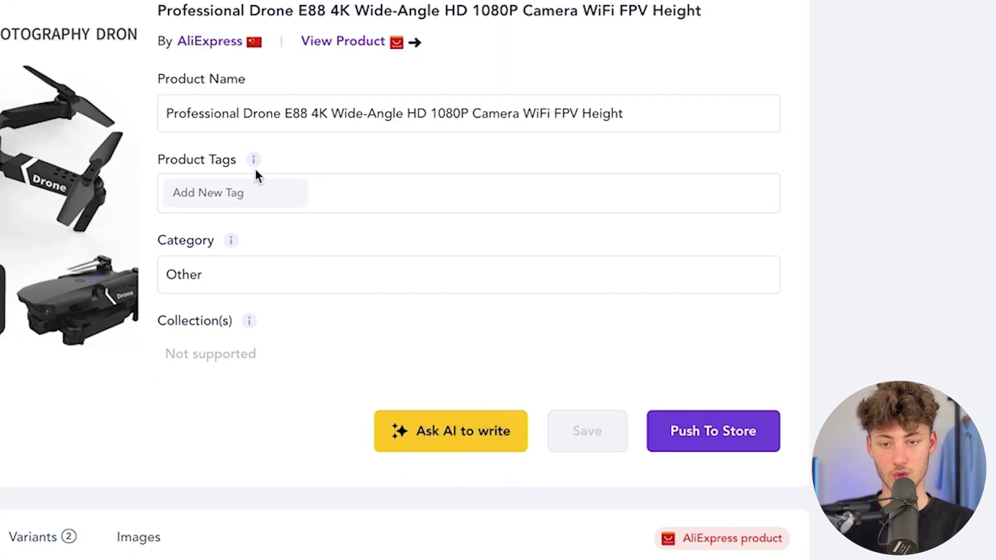
drag(160, 90, 281, 83)
drag(158, 158, 483, 163)
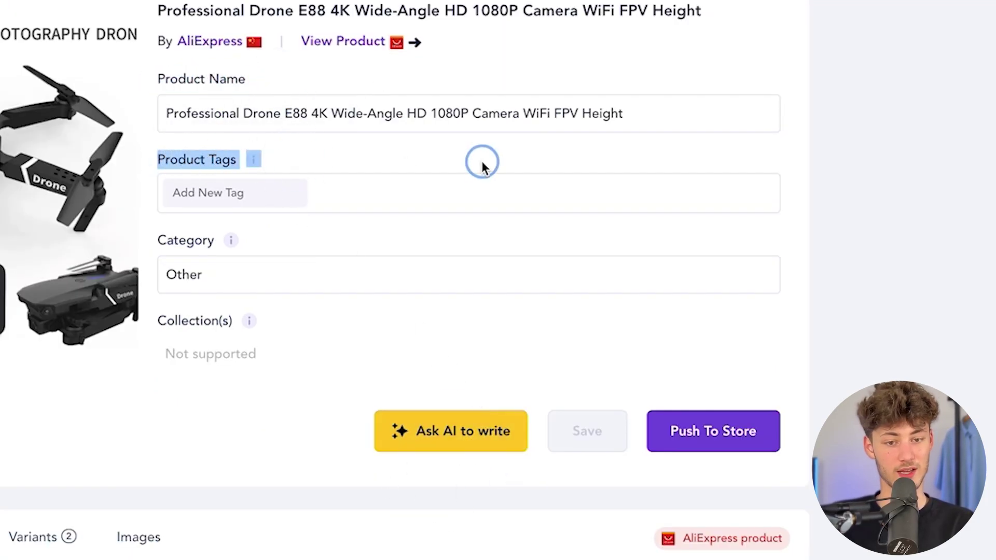
click(467, 163)
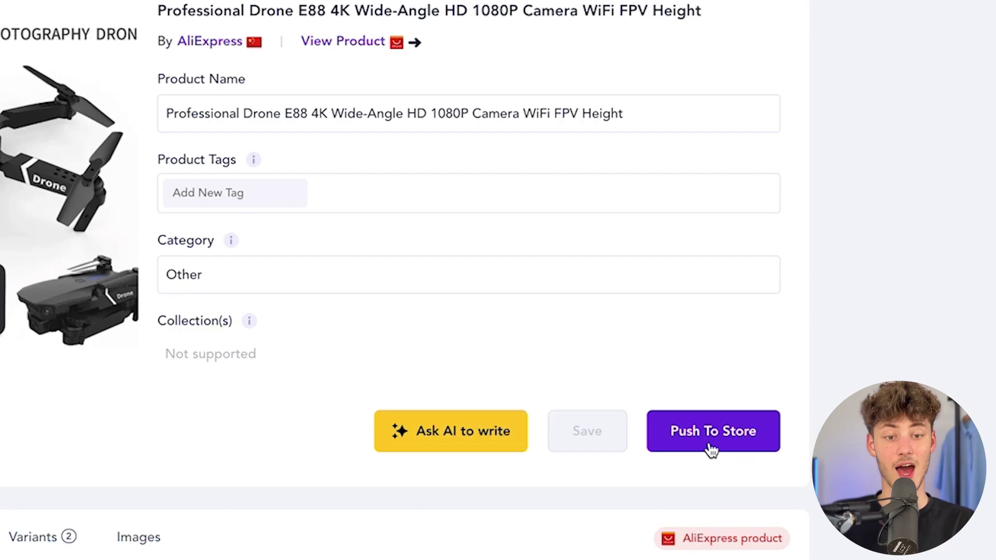
Push the E88 drone to the store and follow the Connect your Store prompt.
click(729, 441)
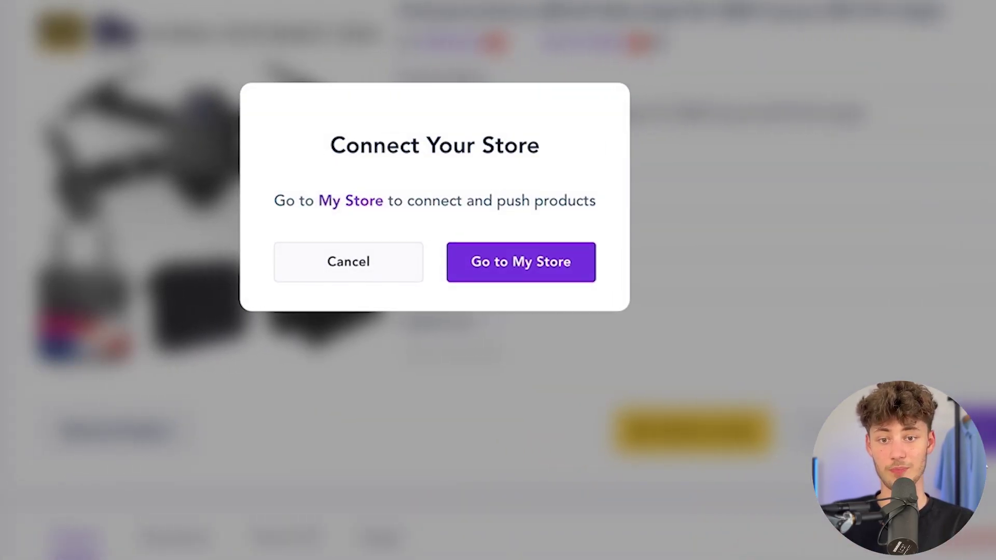
click(589, 278)
scroll(560, 243, up, 7)
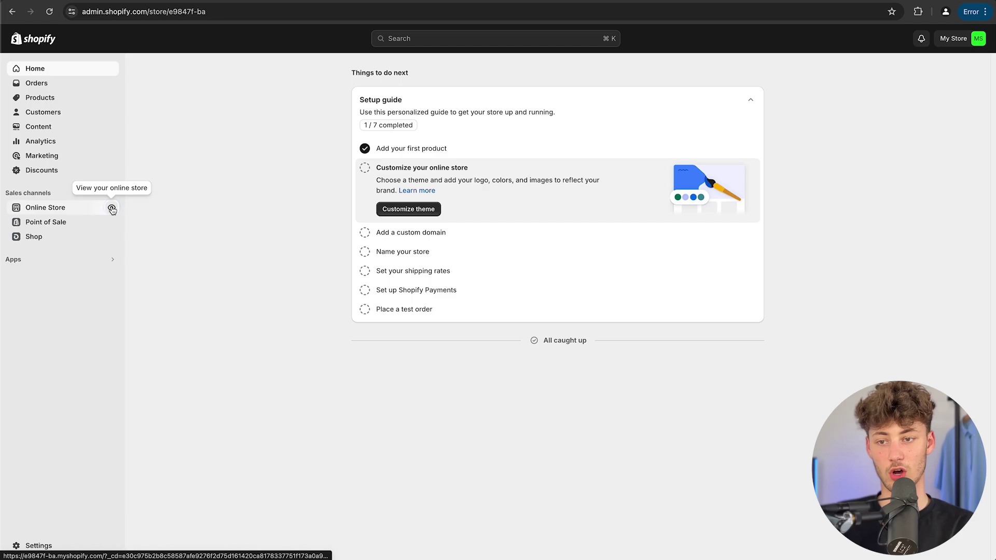
Open the live storefront and copy the store's web address.
click(114, 208)
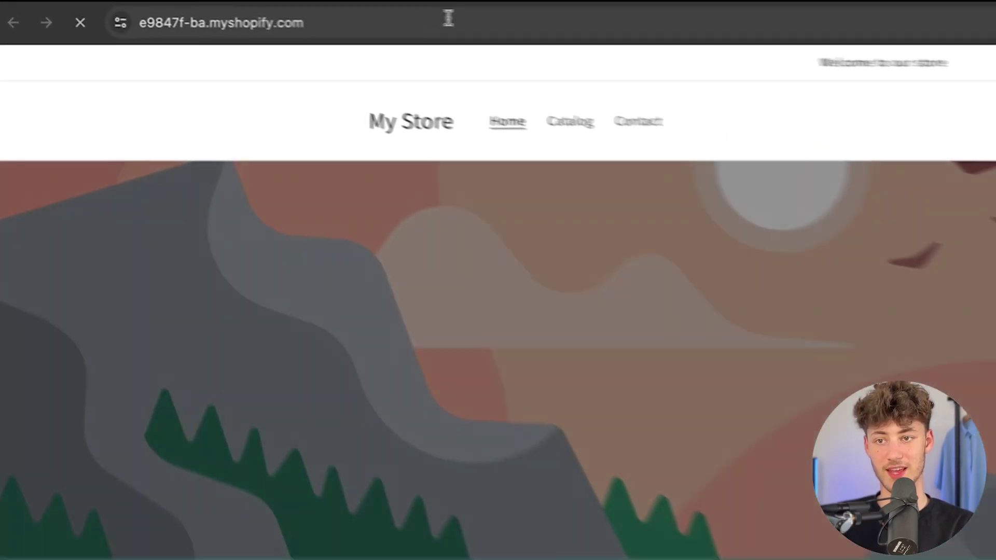
click(254, 11)
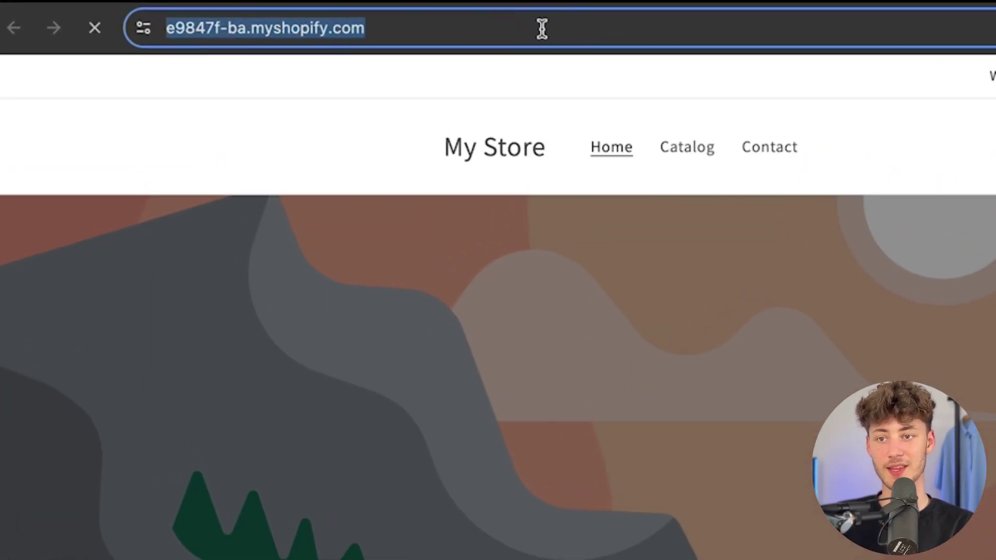
key(BackSpace)
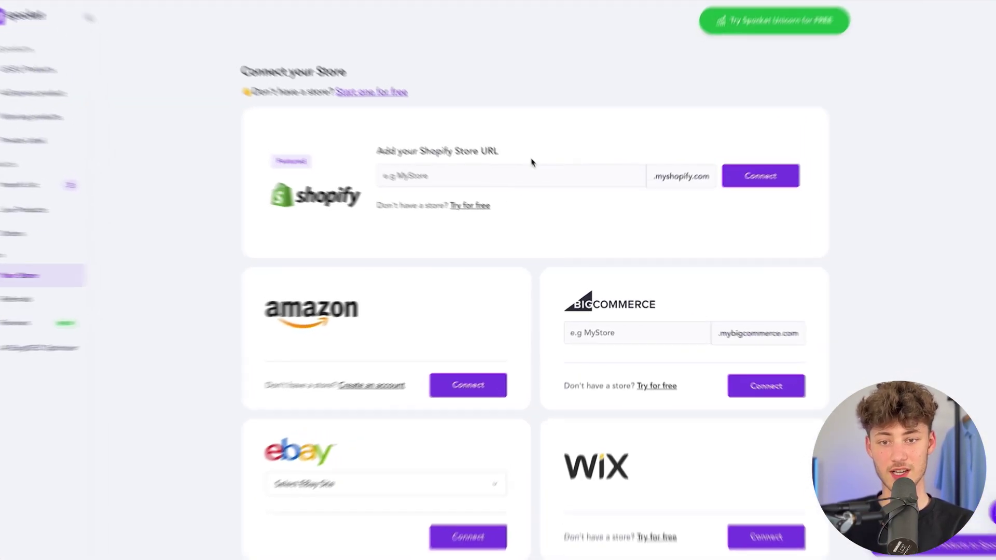
Enter the store subdomain in Spocket's Shopify URL field, connect, and install the Spocket app.
click(513, 183)
key(ctrl+a)
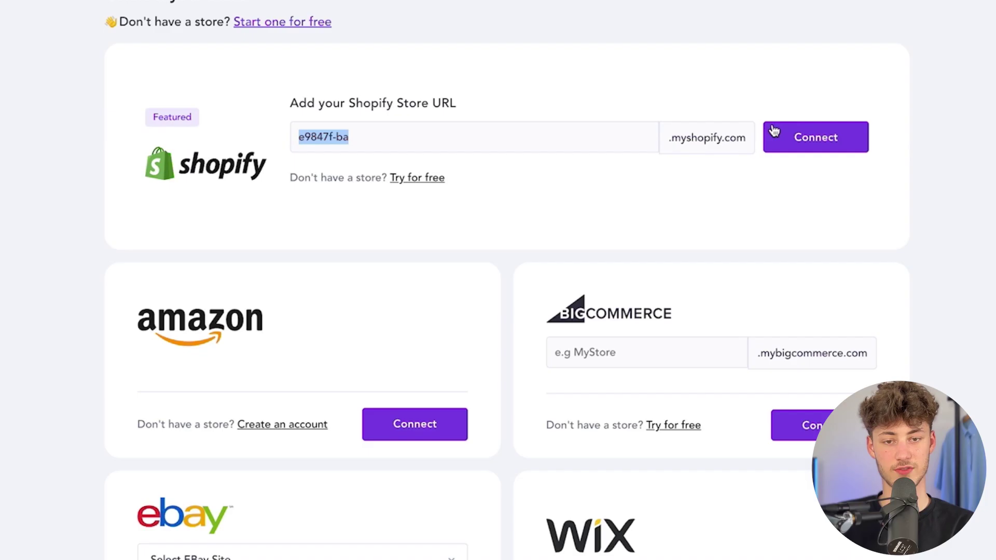
click(804, 138)
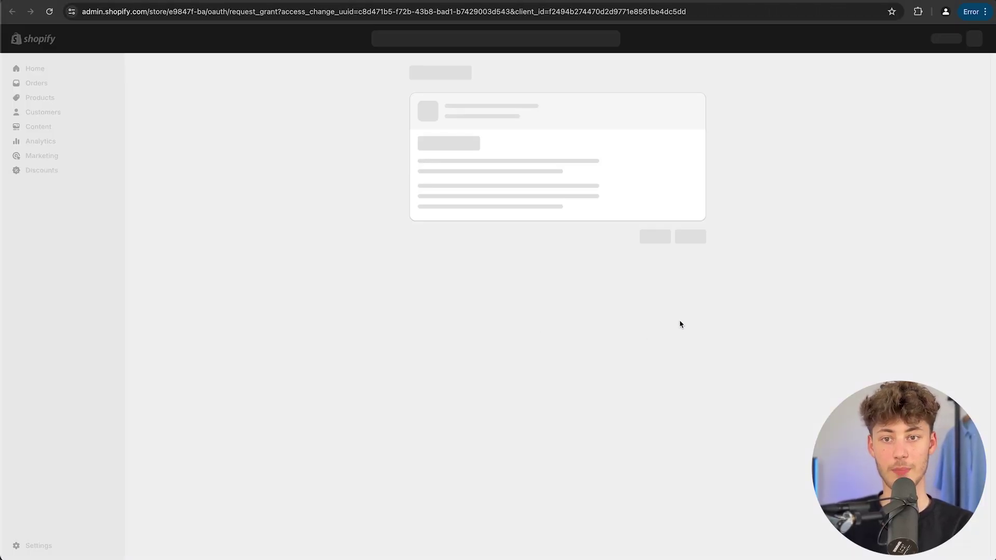
drag(455, 106, 597, 105)
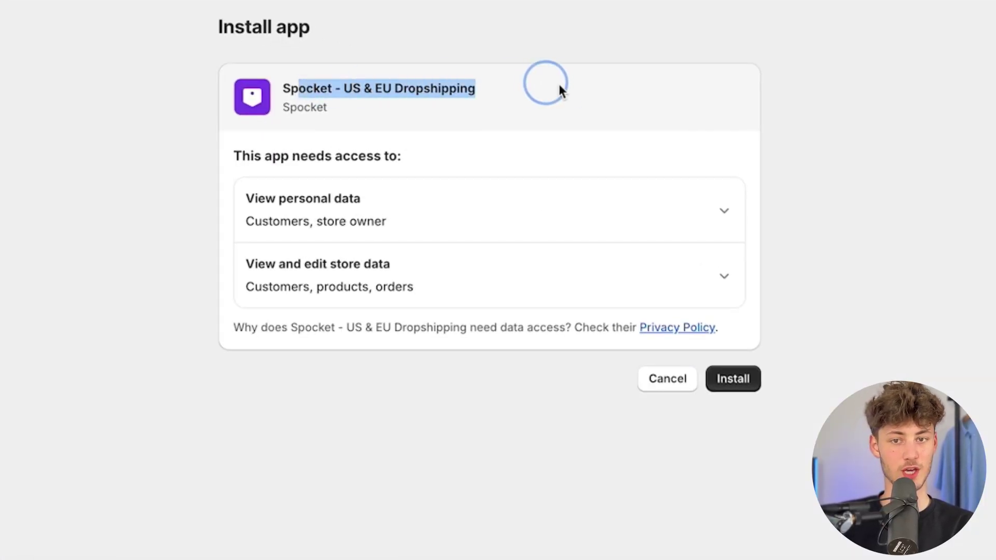
click(838, 129)
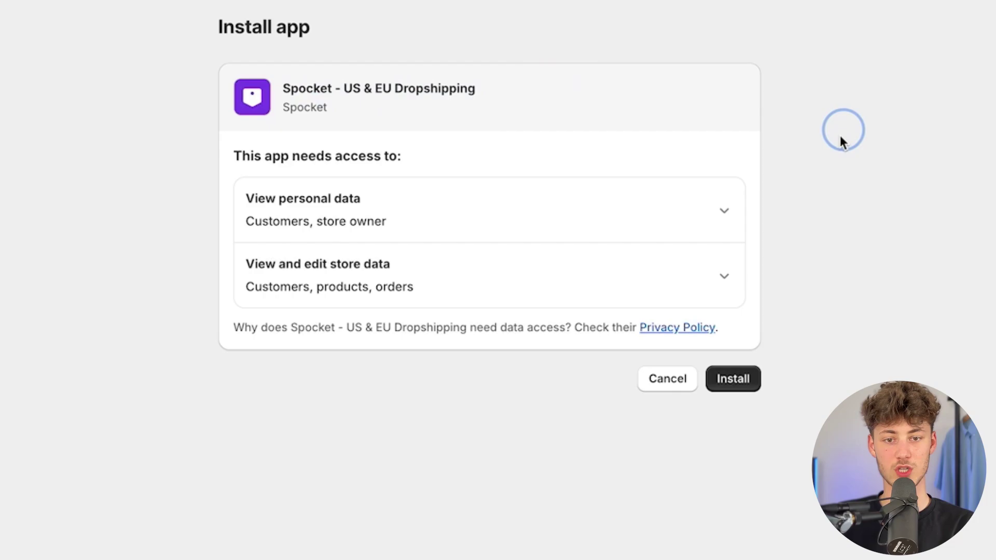
click(734, 378)
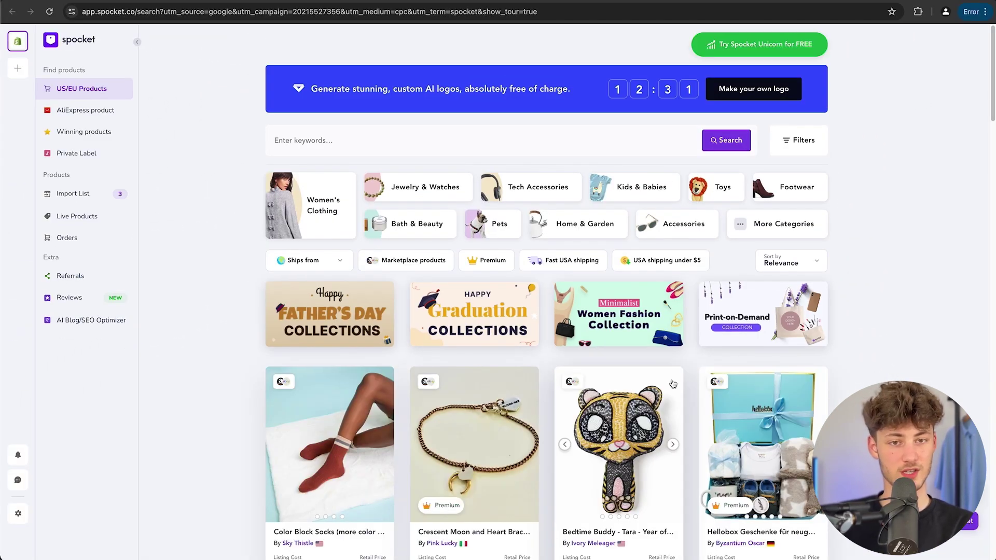
Open the Import List and locate the Professional Drone E88.
click(76, 194)
scroll(690, 425, down, 4)
scroll(726, 447, up, 4)
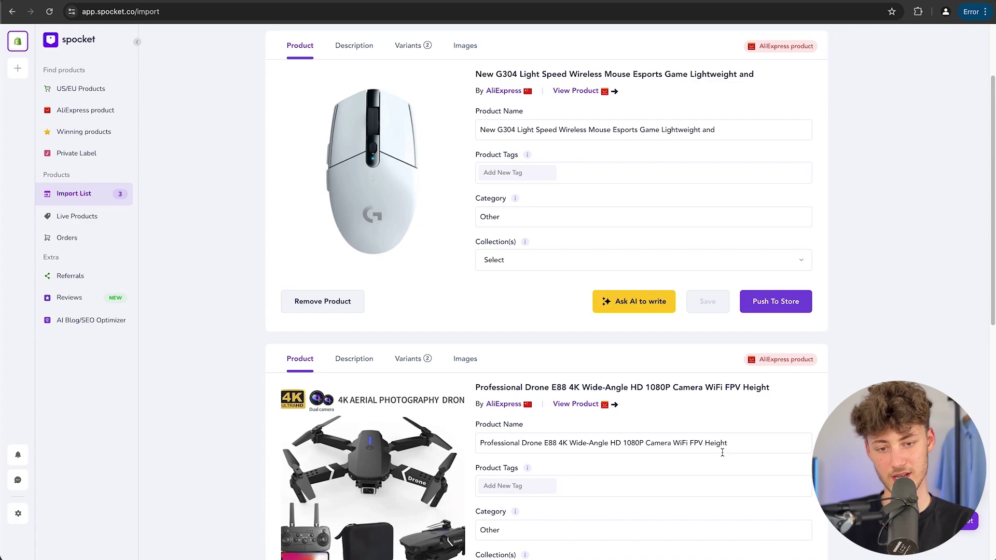
scroll(768, 451, down, 10)
scroll(777, 453, up, 5)
Push the drone to Shopify, silence the AliExpress reminder, choose I'll do it later, and push again.
click(794, 430)
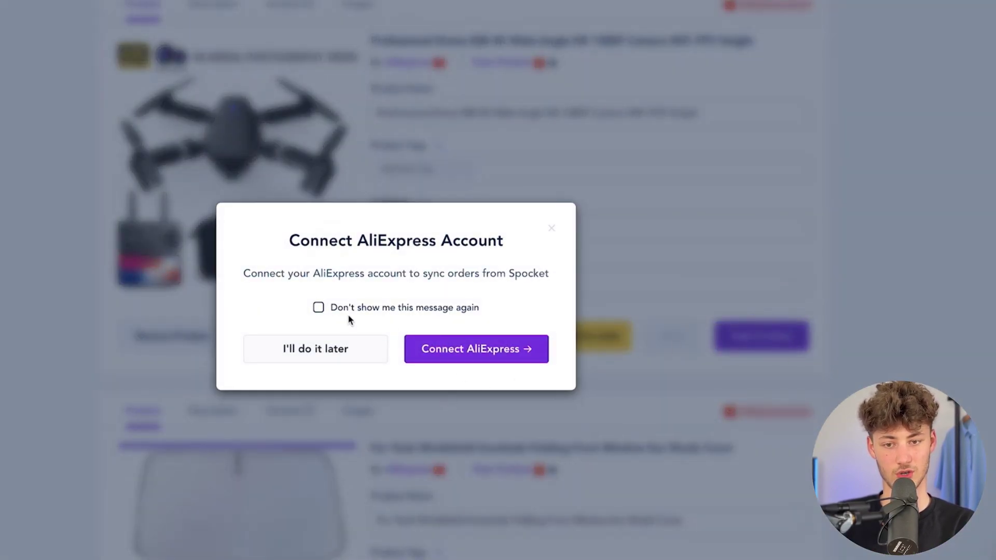
click(318, 307)
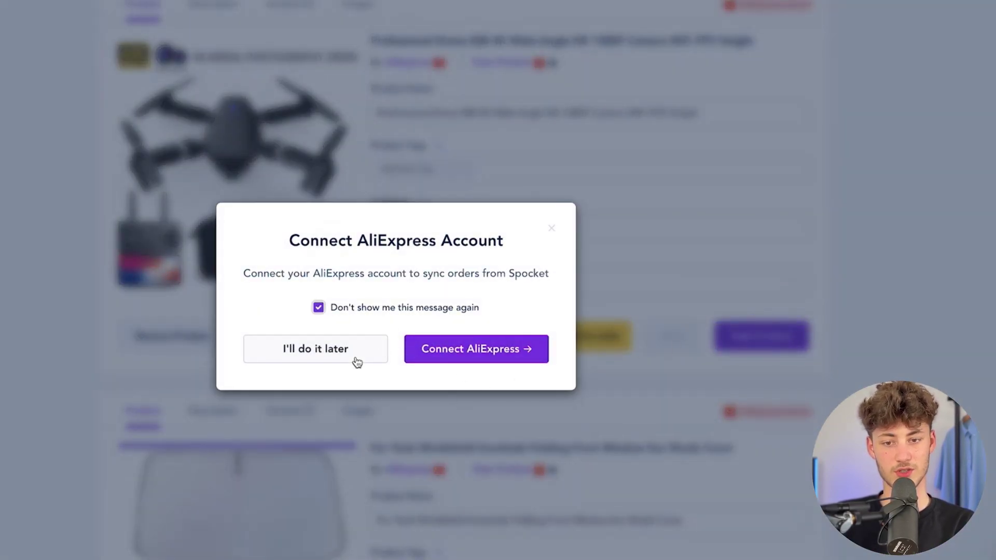
click(297, 351)
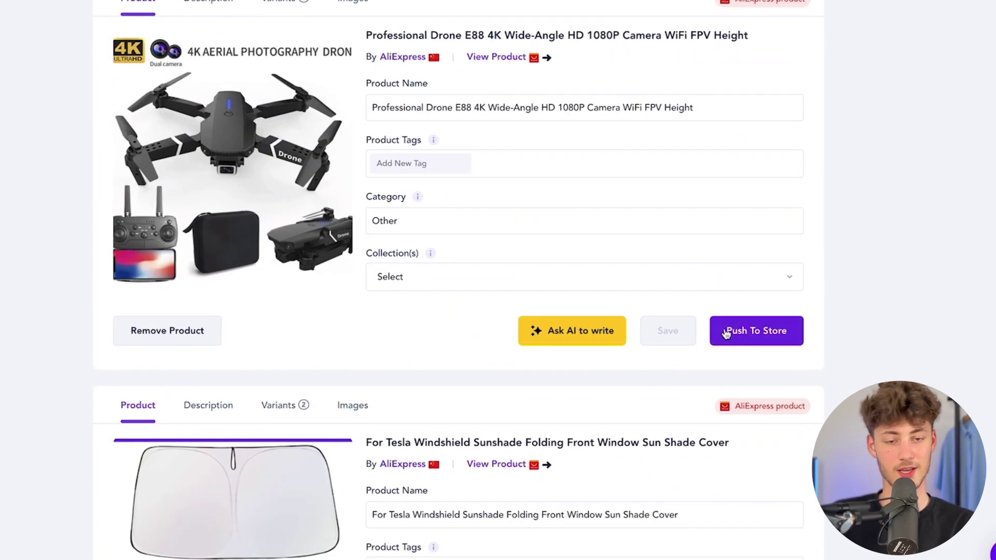
click(743, 332)
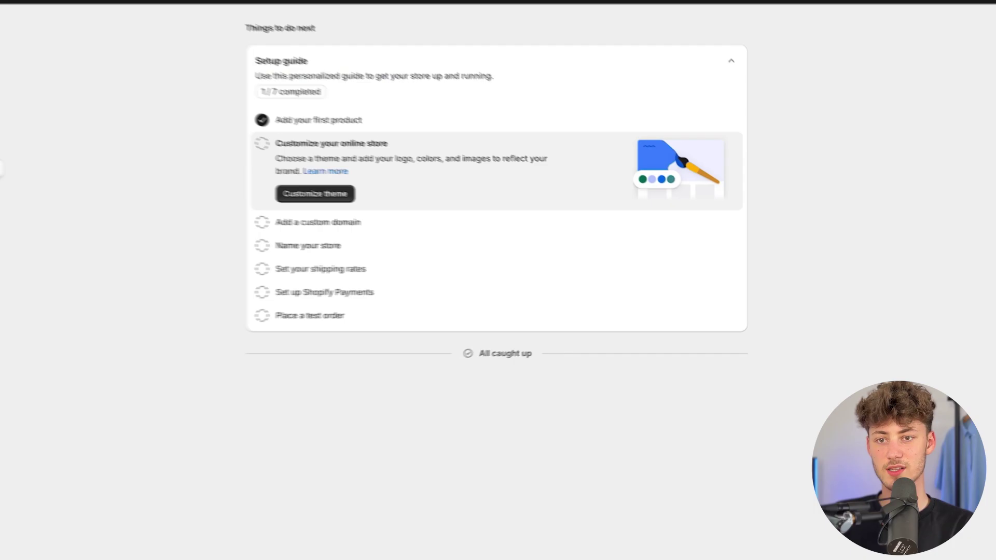
In Shopify's product list, confirm the Professional Drone E88 is active with its description and images.
click(39, 98)
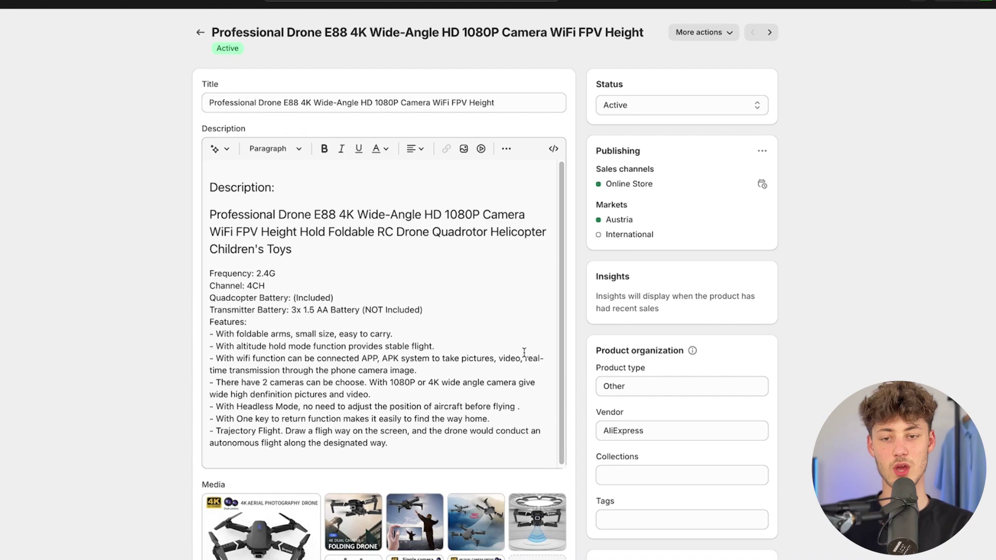
scroll(607, 320, down, 10)
scroll(326, 261, up, 10)
click(337, 103)
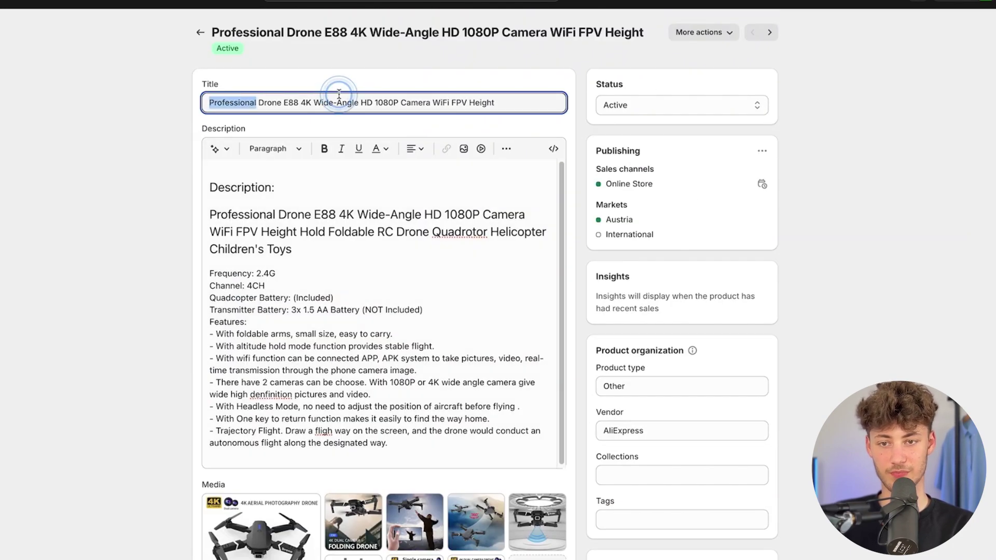
scroll(190, 234, down, 6)
scroll(202, 319, down, 2)
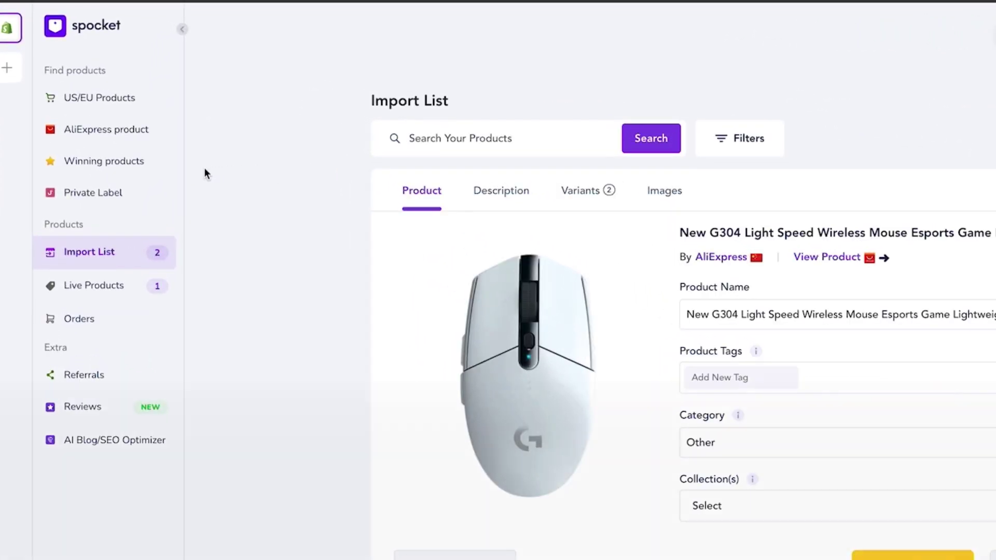
Scroll through Winning products' trending plants, gadgets and apparel with their listing costs and retail prices.
click(104, 134)
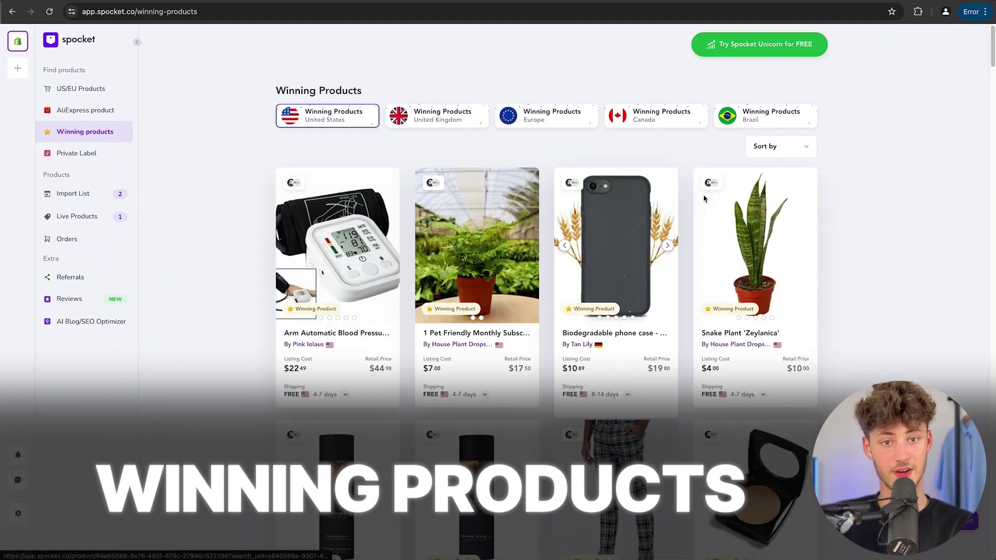
scroll(704, 198, down, 9)
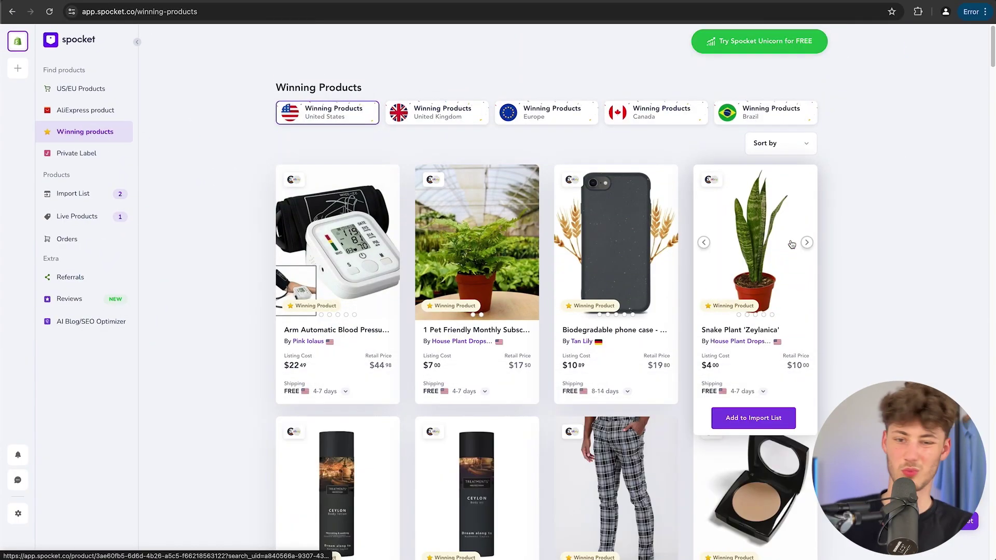
scroll(791, 244, down, 7)
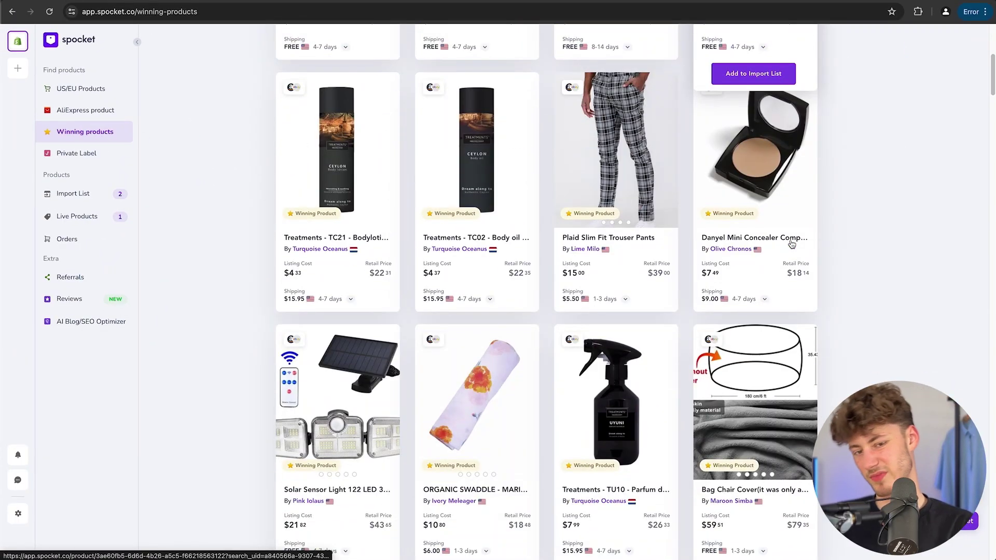
scroll(792, 241, down, 10)
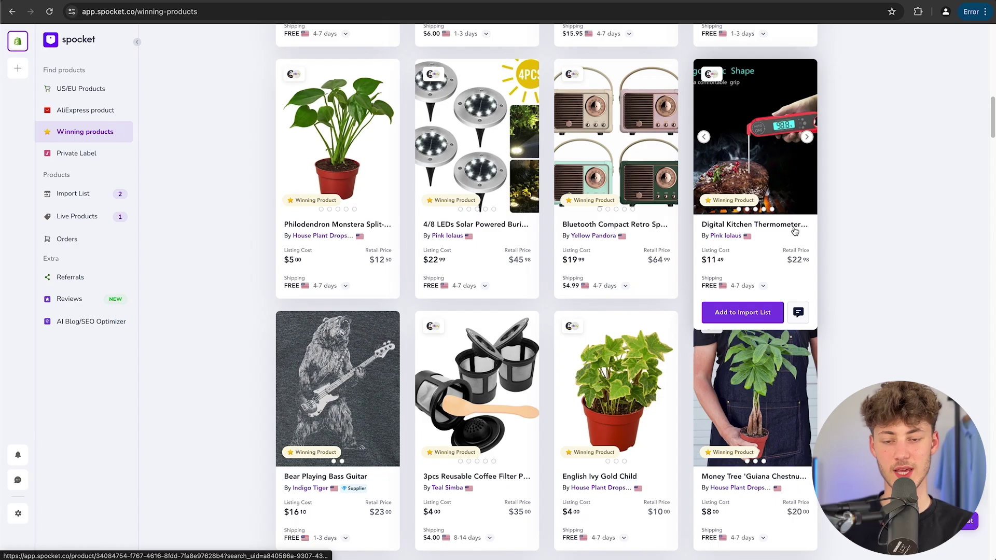
scroll(882, 233, down, 15)
scroll(882, 234, up, 15)
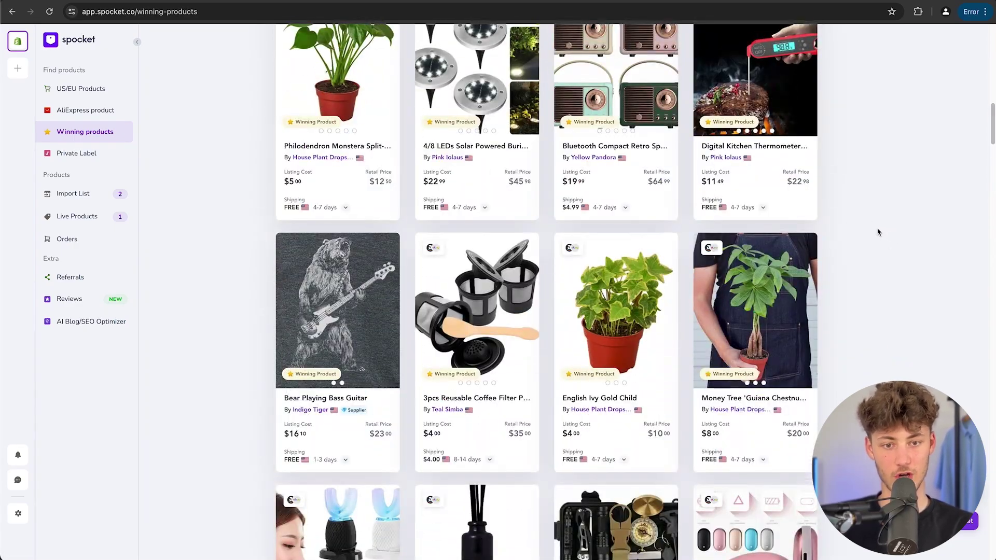
scroll(875, 224, down, 20)
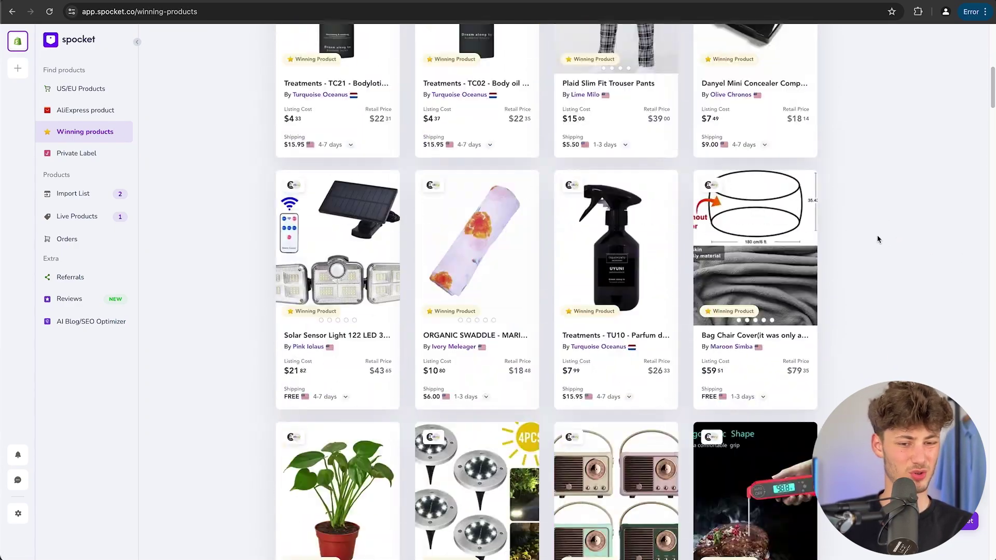
scroll(866, 331, down, 10)
scroll(872, 311, up, 20)
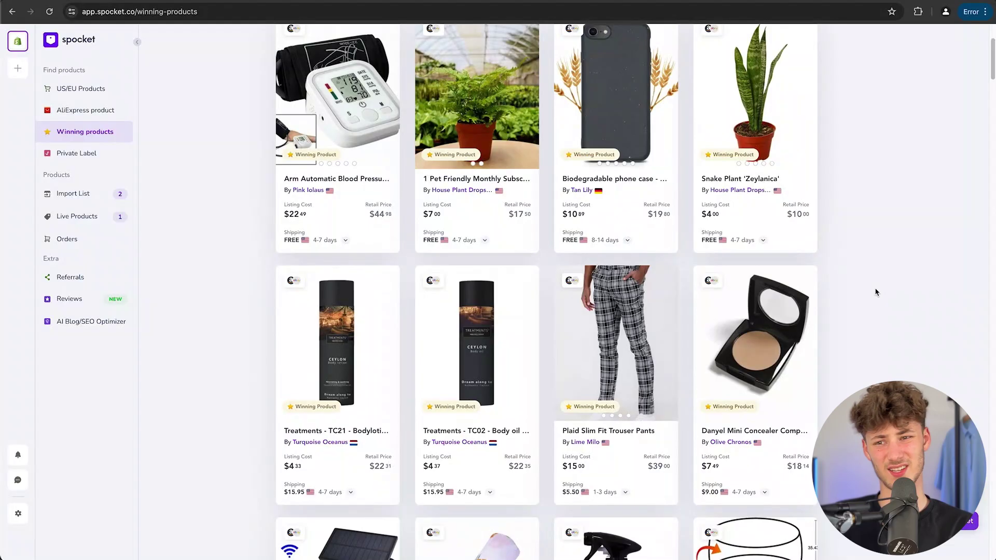
scroll(874, 289, down, 5)
scroll(665, 293, up, 8)
scroll(654, 312, down, 20)
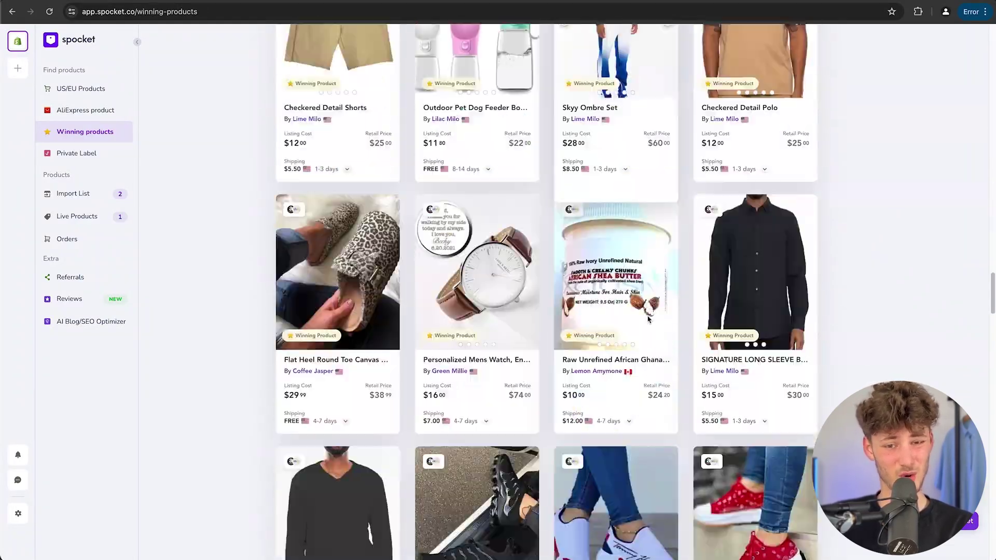
scroll(649, 318, down, 10)
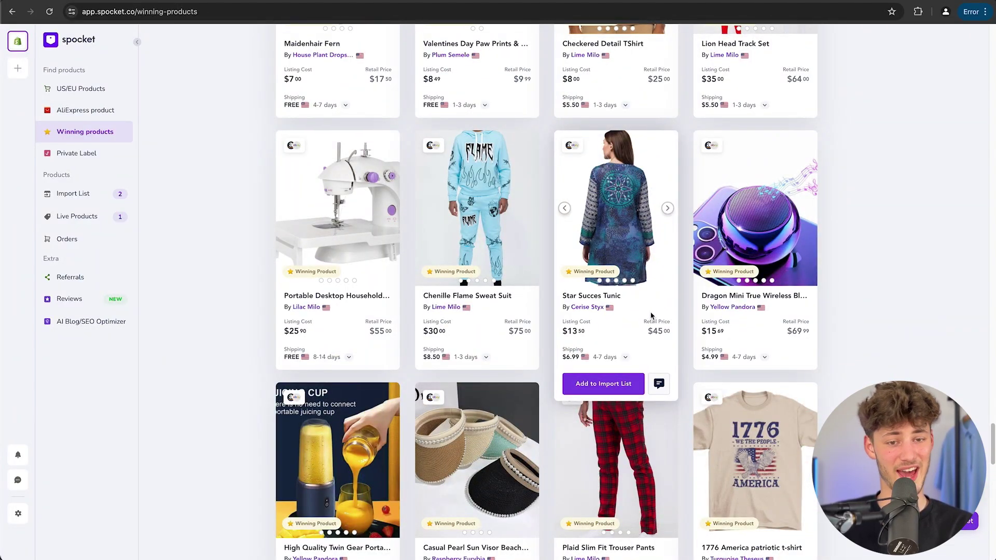
scroll(651, 314, up, 10)
scroll(652, 306, up, 15)
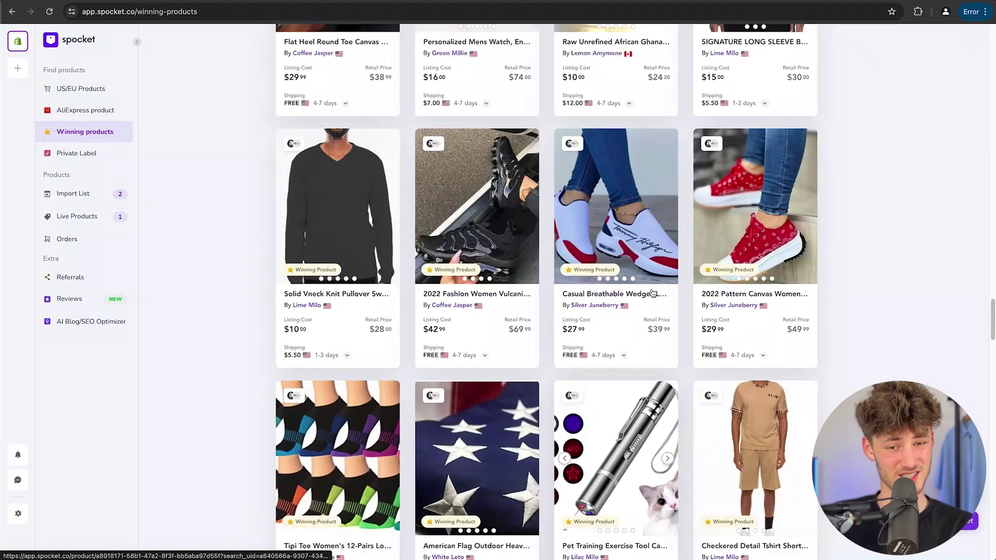
scroll(637, 291, up, 15)
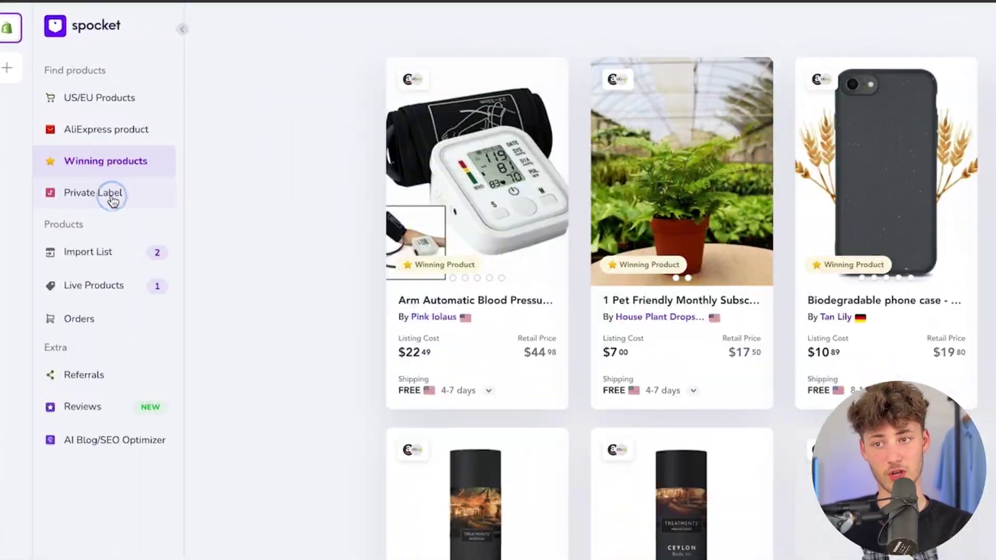
Look over the Private Label page's Jubilee white-label beauty products and their pay, sell and profit figures.
click(99, 170)
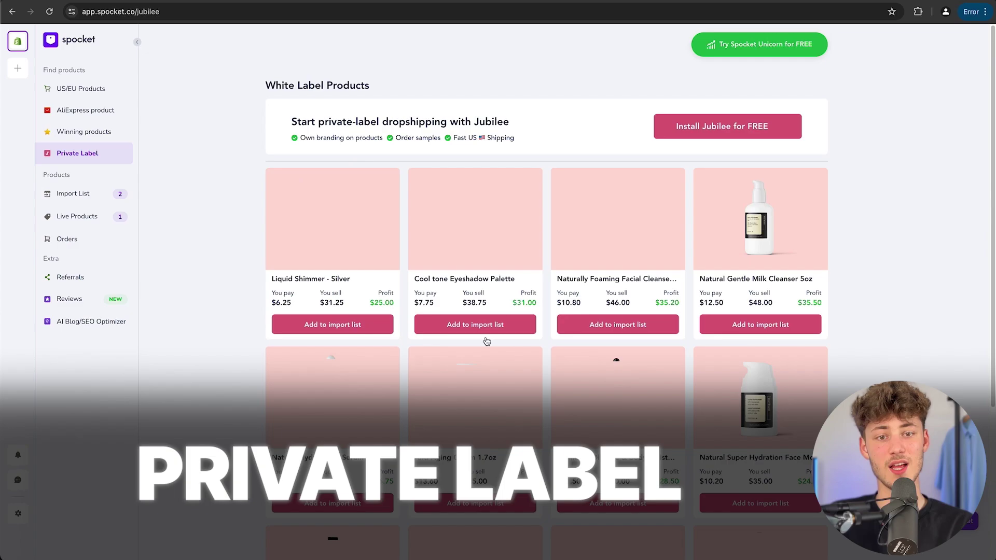
scroll(802, 362, down, 5)
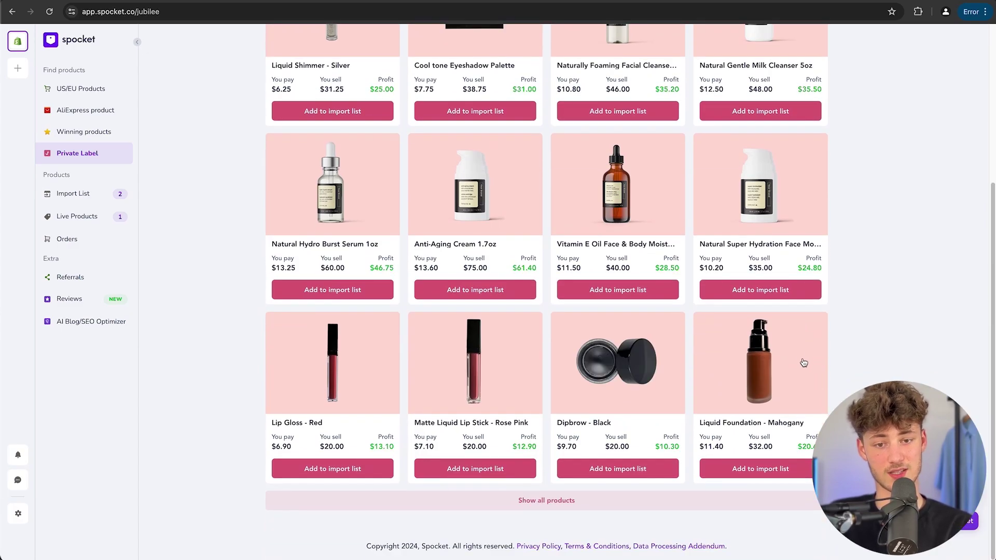
scroll(806, 363, up, 2)
scroll(805, 363, up, 3)
scroll(799, 377, down, 5)
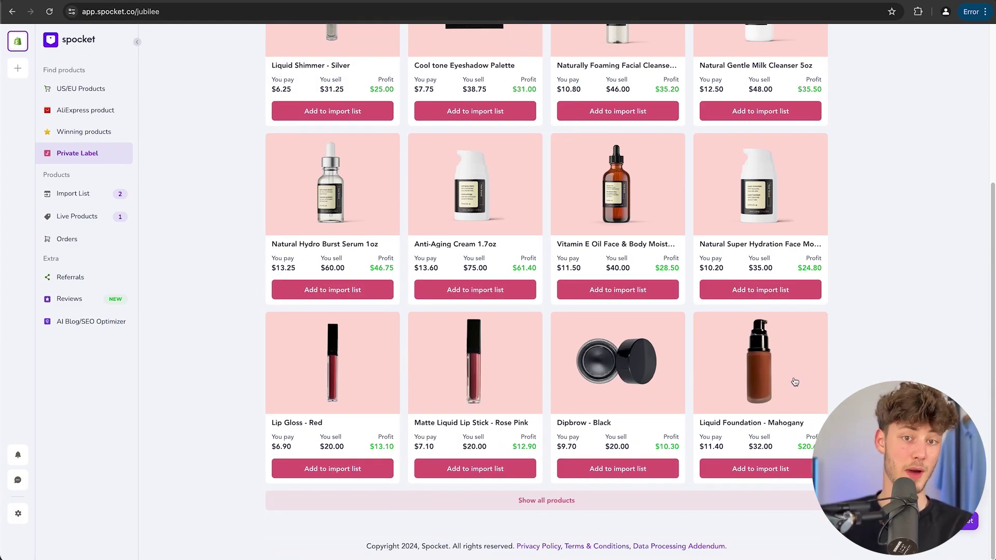
scroll(786, 329, up, 2)
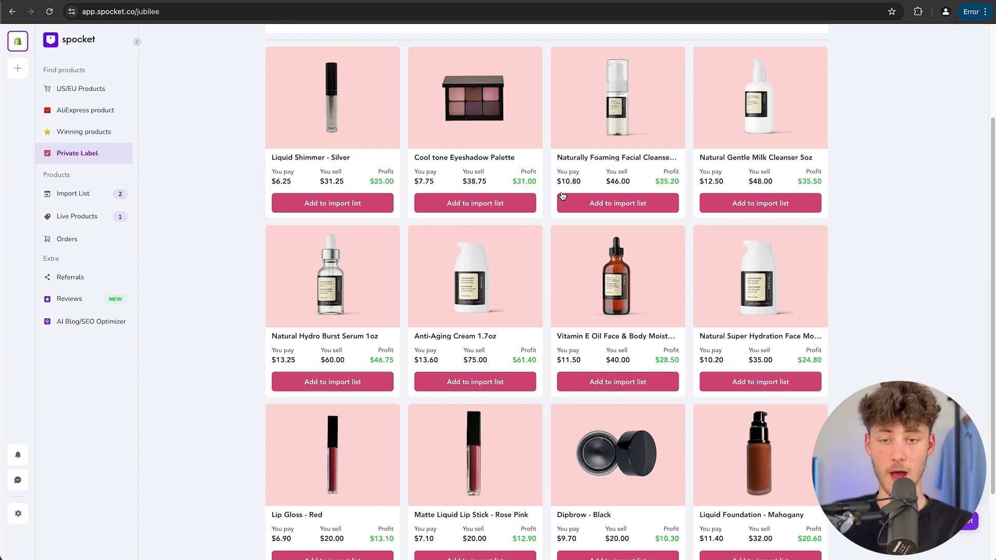
scroll(676, 327, up, 3)
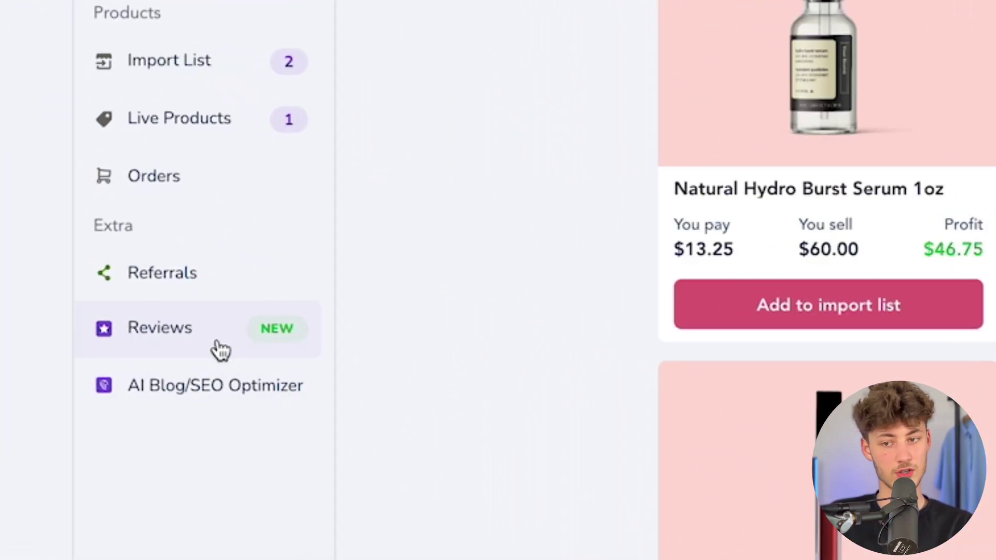
Go from the Private Label catalog to Spocket's Reviews section.
click(69, 299)
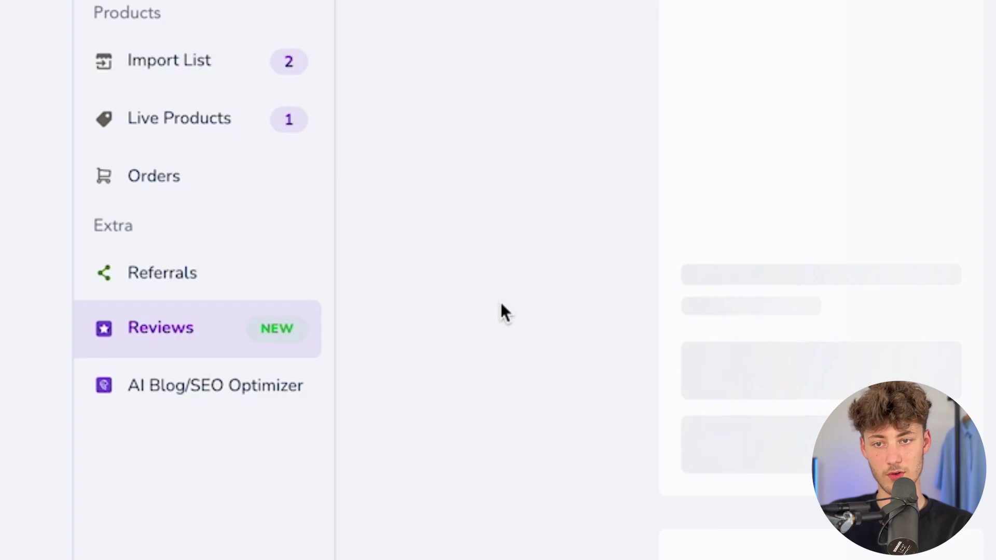